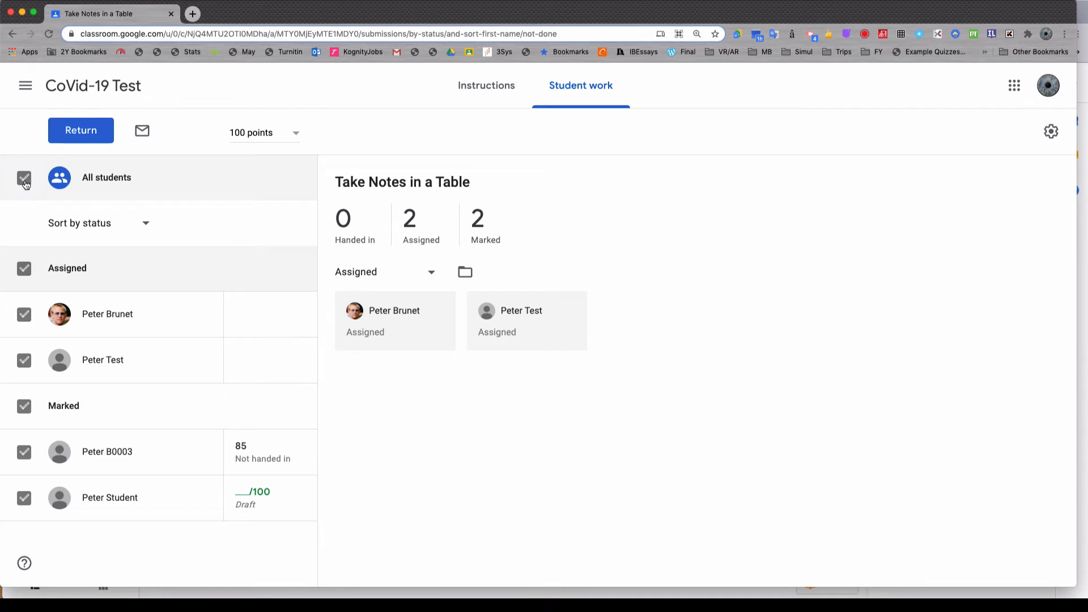
Step: Return the unmarked Take Notes in a Table work to the selected student and clear the selection of all students
left_click(73, 137)
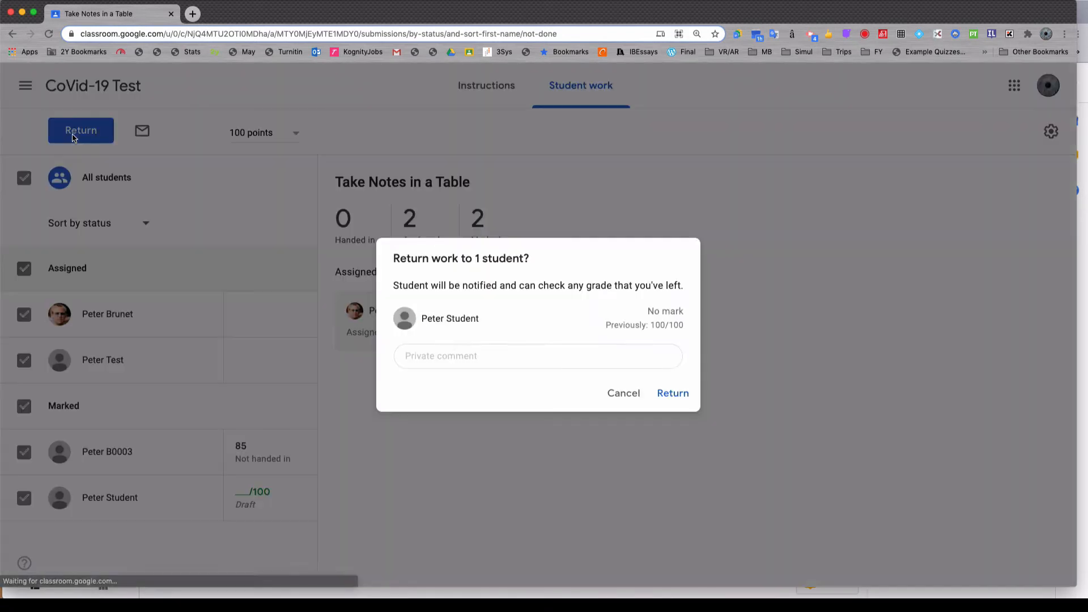
left_click(662, 392)
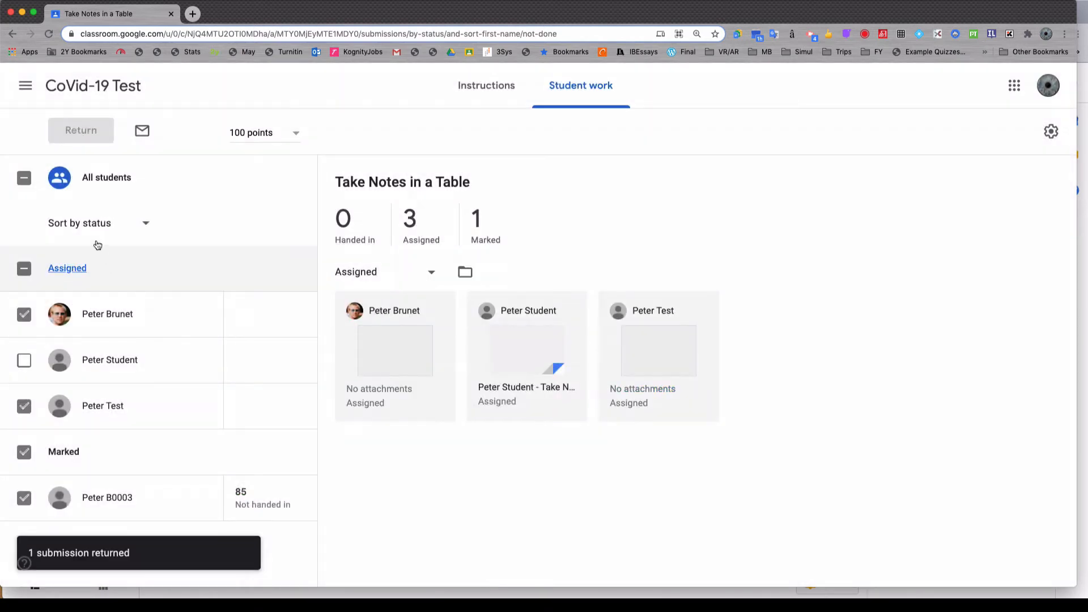
left_click(24, 177)
left_click(24, 178)
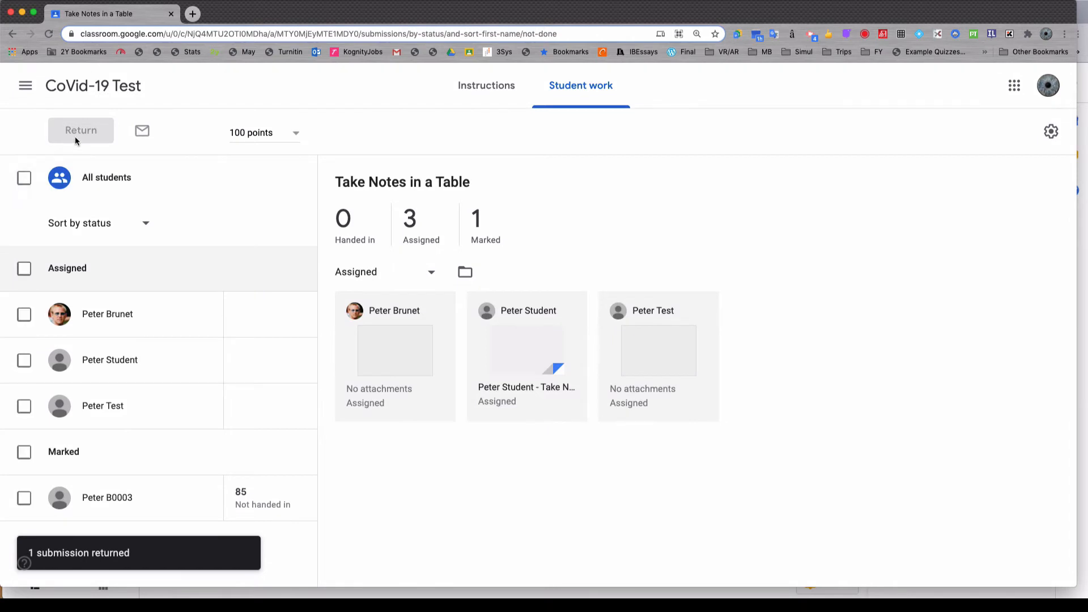
left_click(23, 178)
left_click(24, 178)
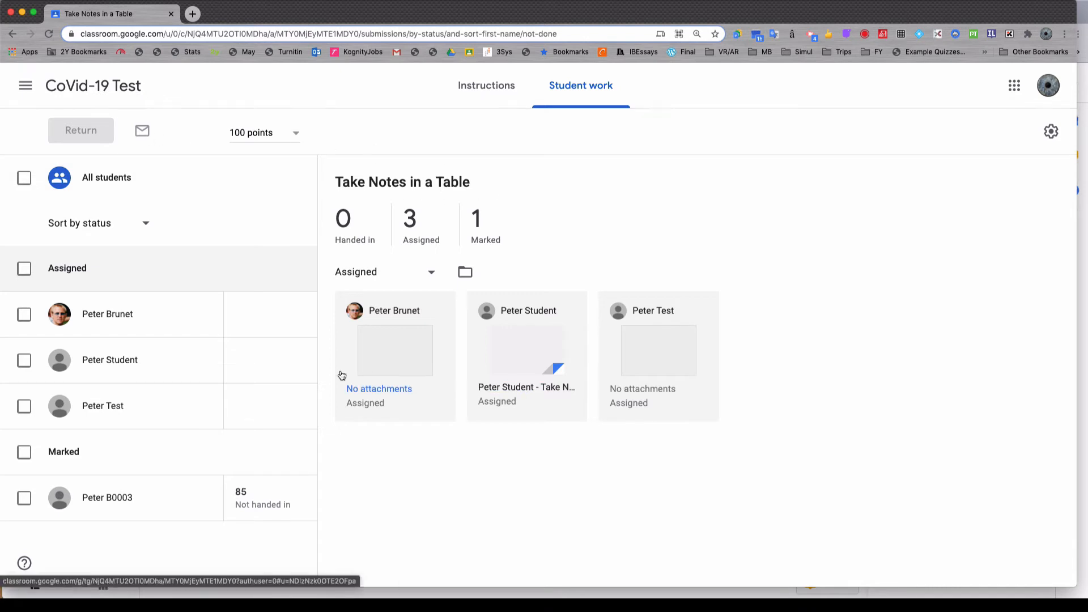
Step: Open the student submission with an attached document and give it a mark of 85 out of 100
left_click(486, 389)
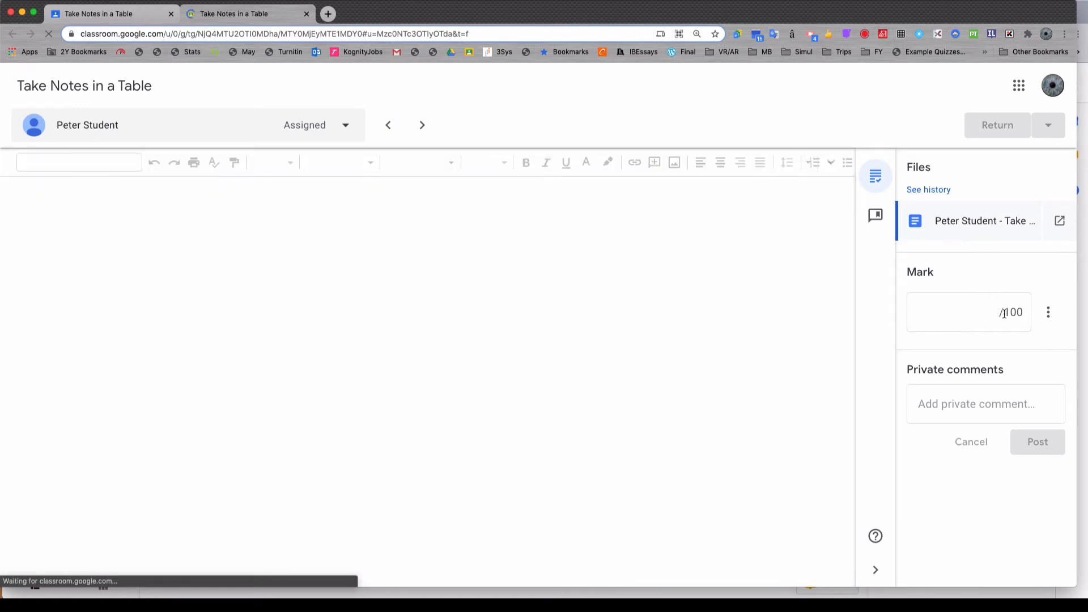
left_click(1000, 313)
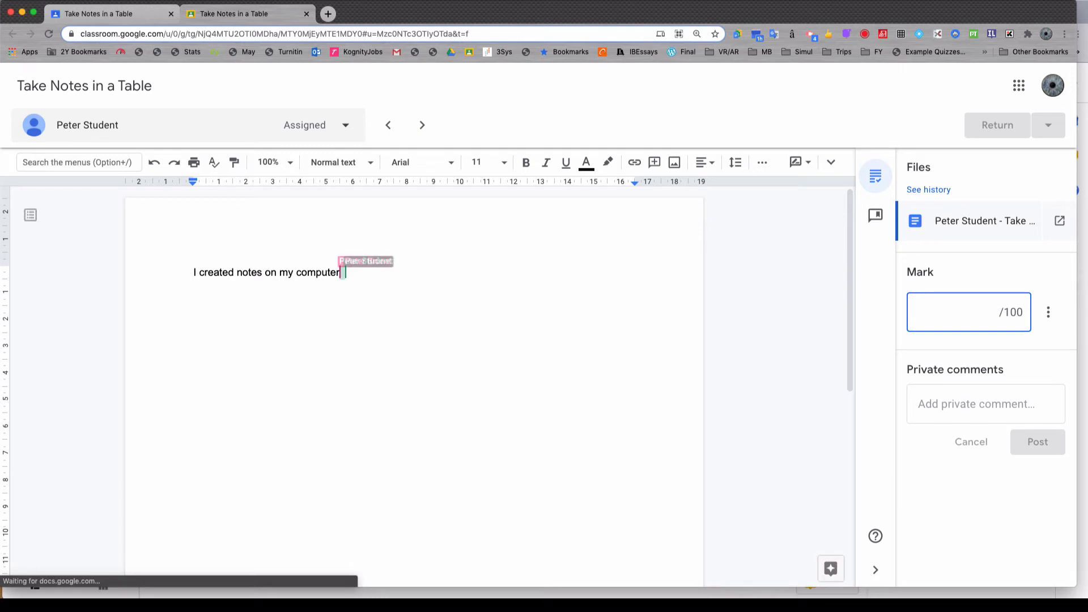
type("85")
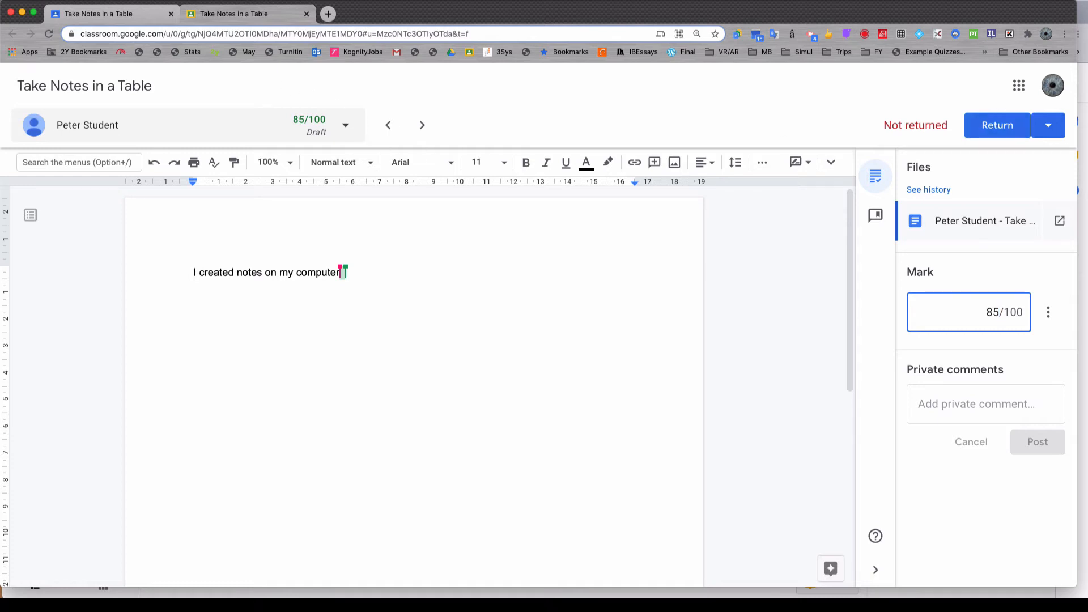
Step: Go to the class marks overview and compare the available actions for the Take Notes in a Table and MindMup assignments
left_click(118, 16)
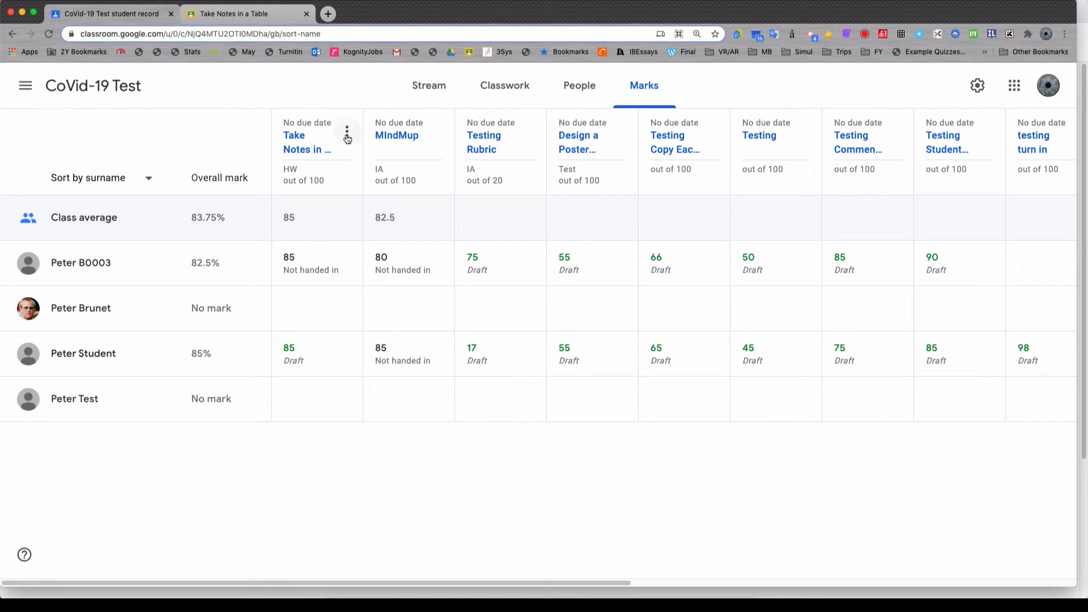
left_click(346, 131)
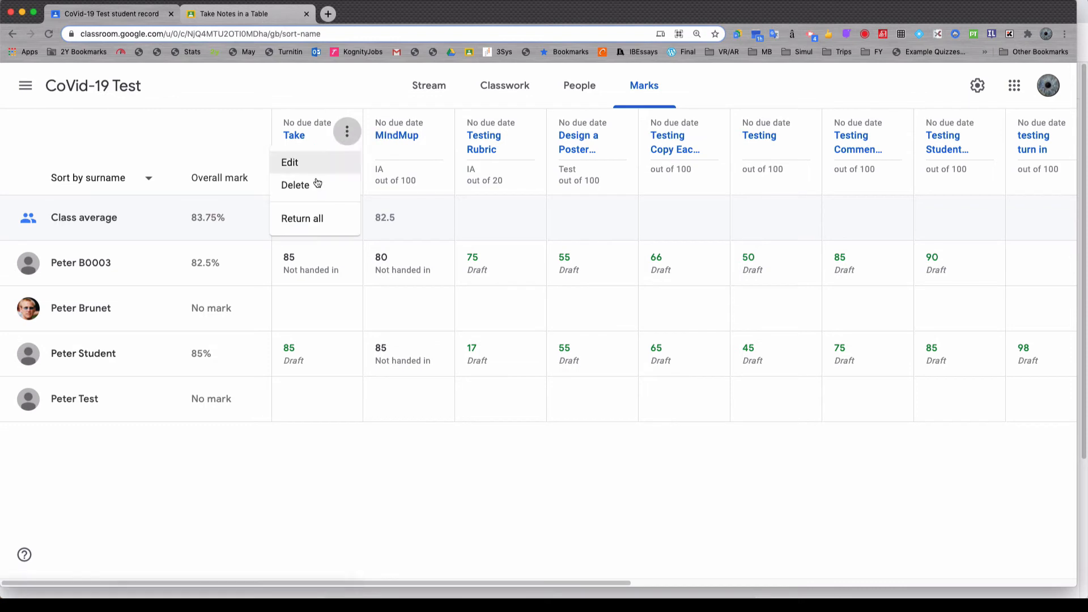
left_click(440, 134)
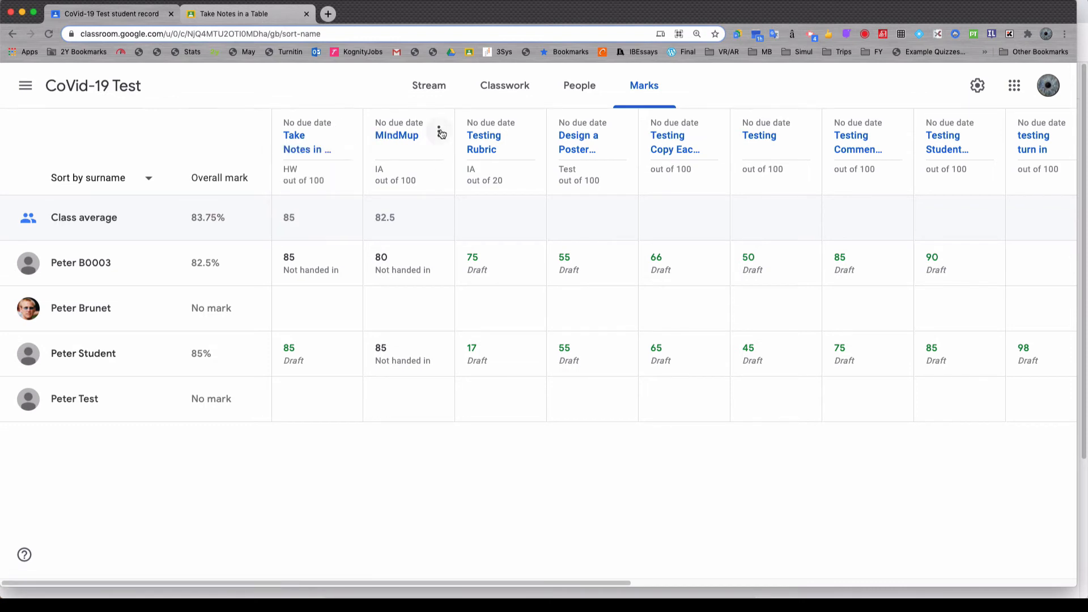
left_click(440, 134)
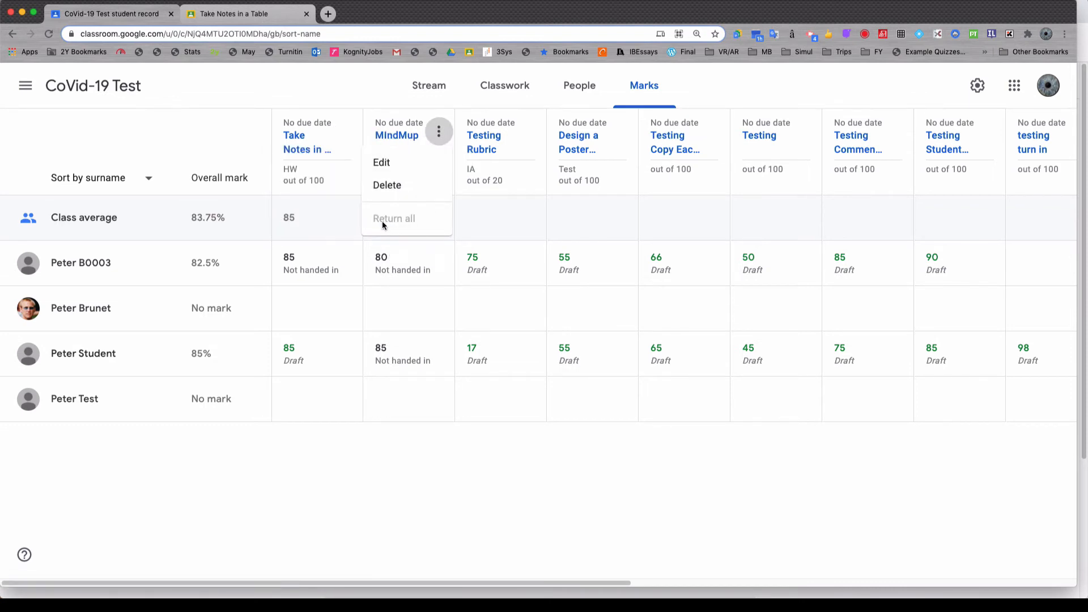
left_click(348, 133)
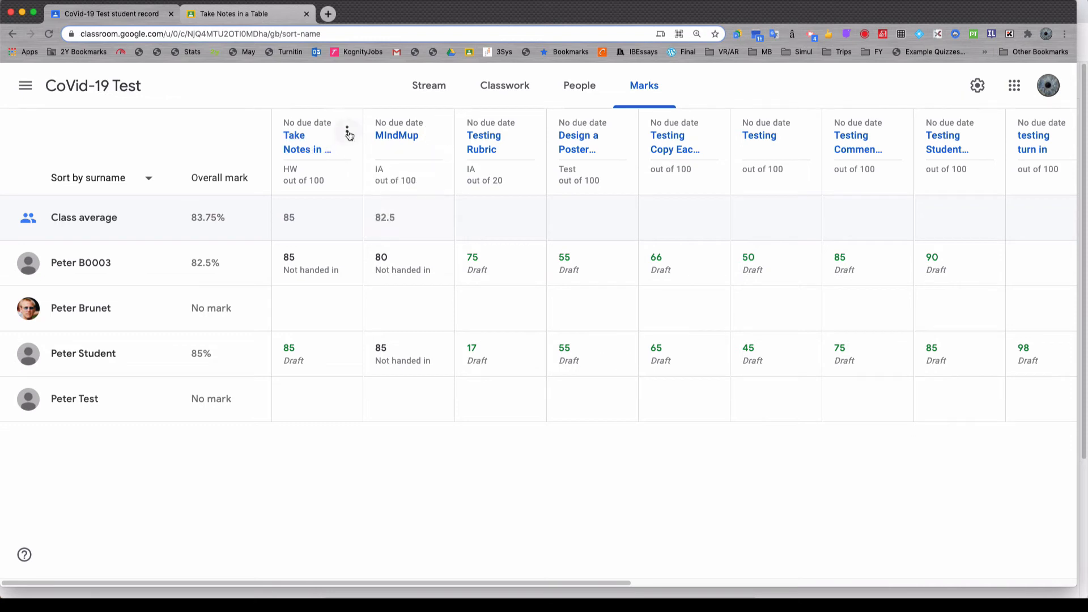
left_click(348, 132)
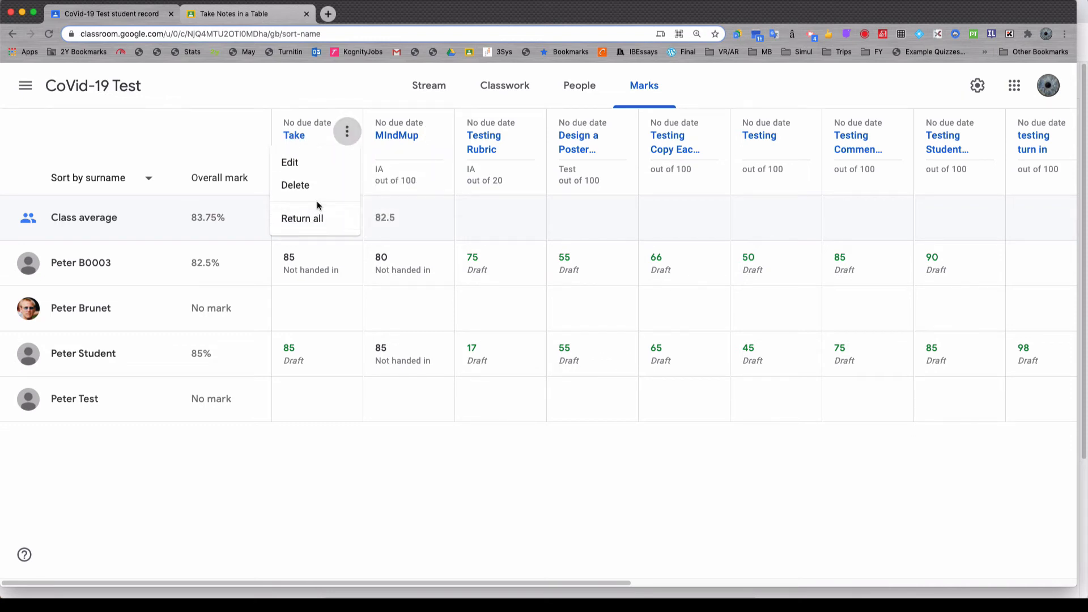
Step: Enter a mark of 75 for the second listed student in the Take Notes in a Table assignment
left_click(300, 307)
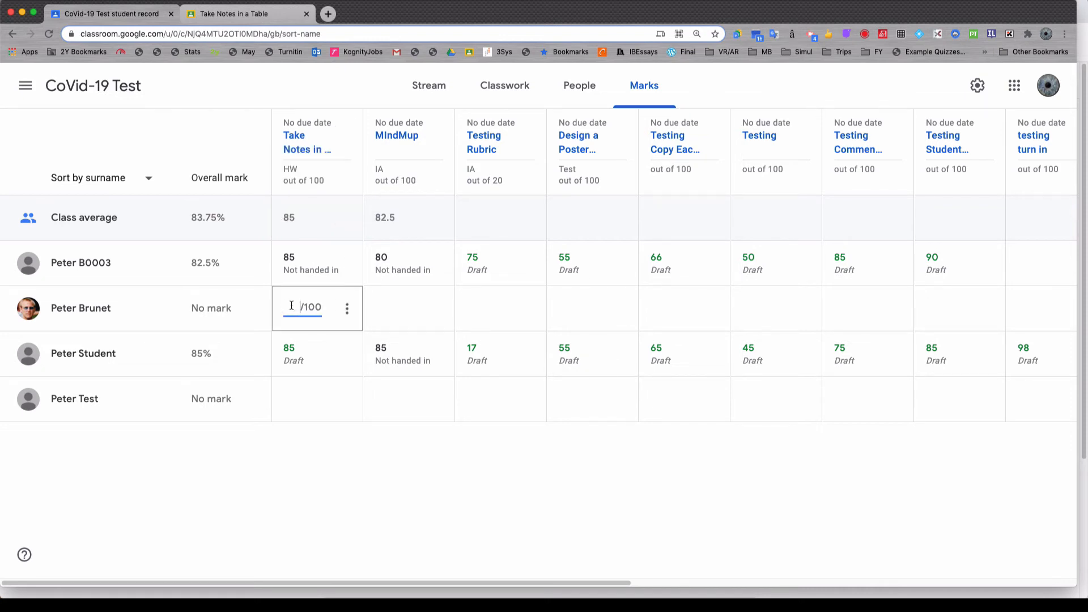
type("75")
scroll(450, 327, "right", 5)
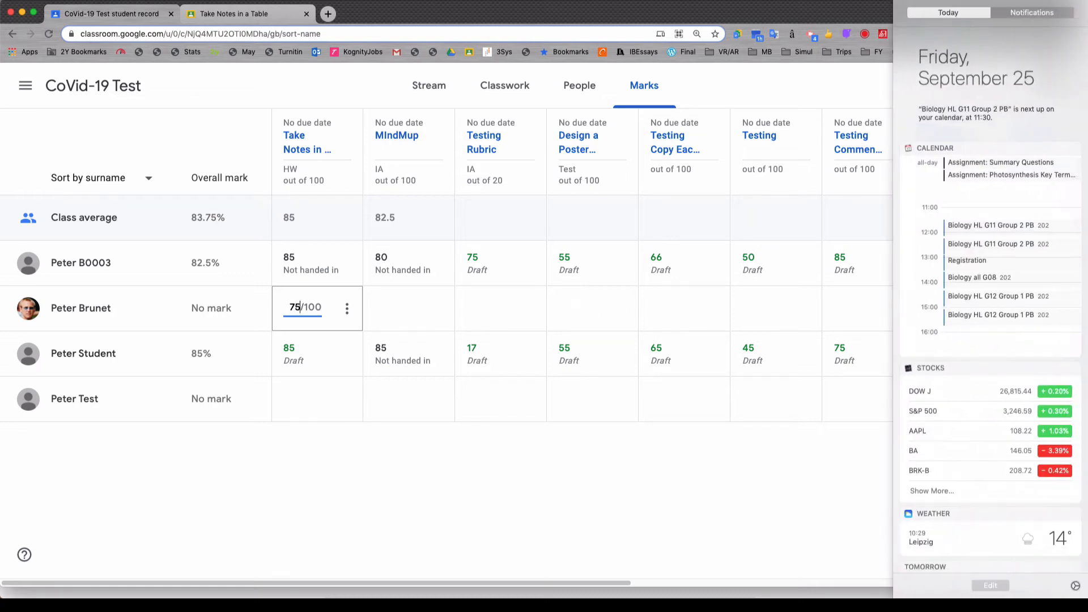
scroll(1034, 77, "left", 5)
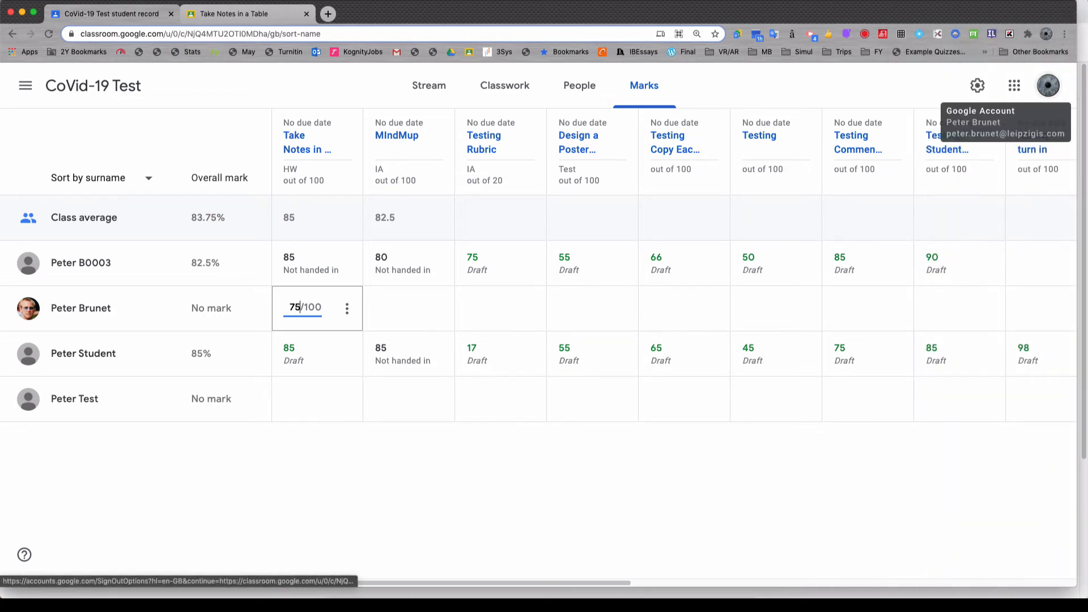
key("Return")
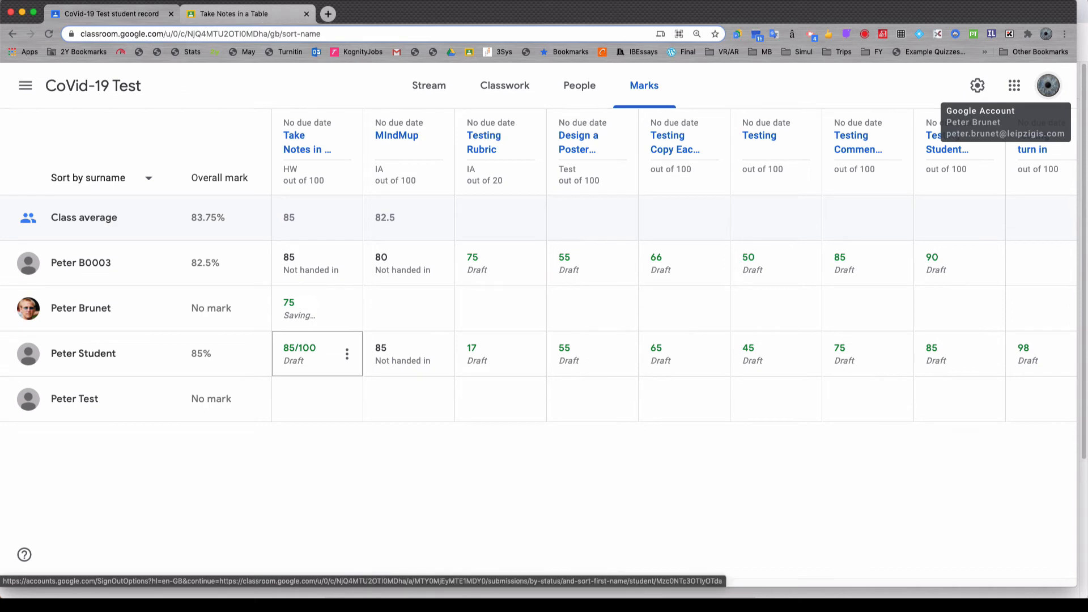
Step: Enter a mark of 74 for the second listed student in the Design a Poster assignment
key("Tab")
key("Tab")
key("Tab")
key("Tab")
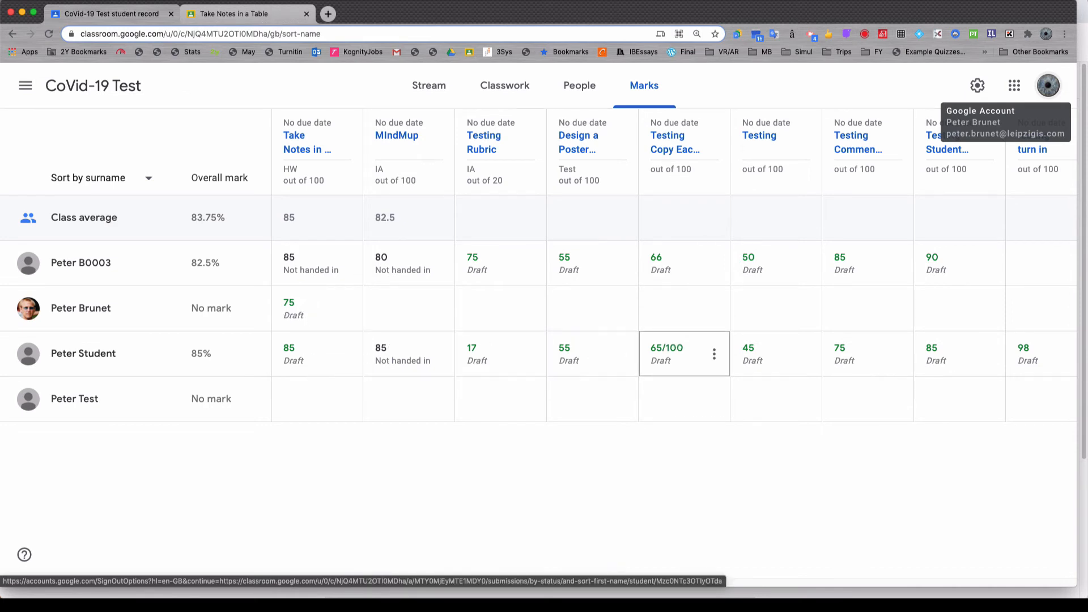
key("Up")
key("Left")
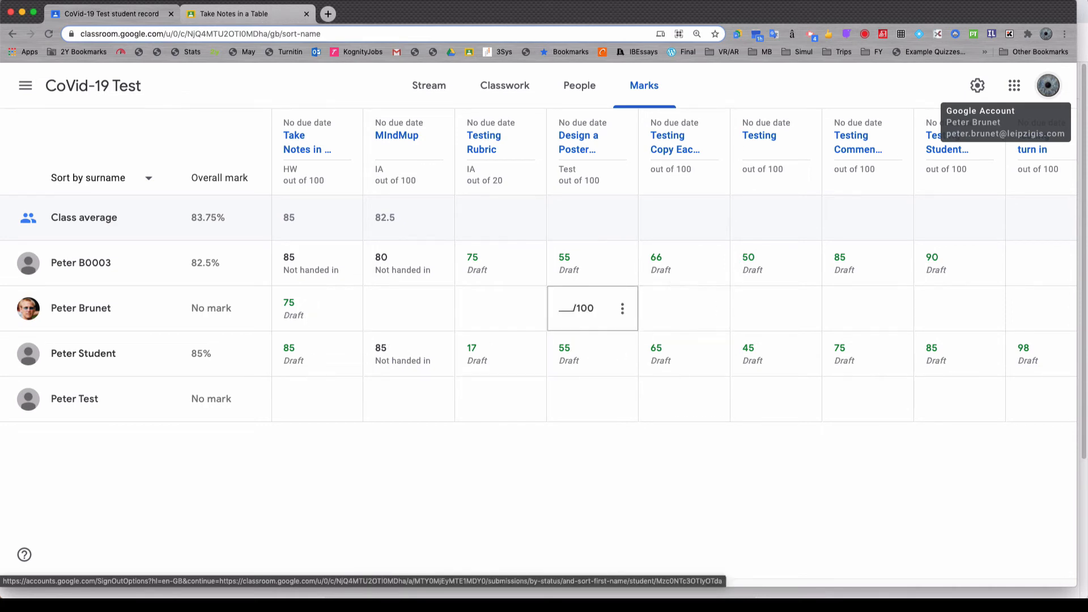
type("74")
key("Down")
key("Up")
key("Up")
key("Up")
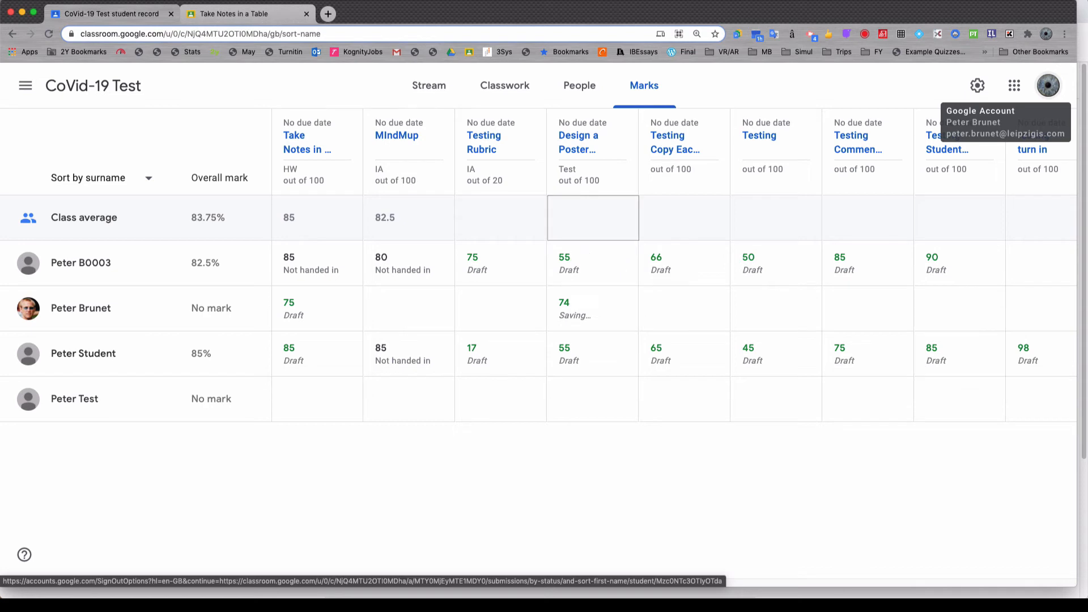
Step: Enter a mark of 95 for the second listed student in the Testing Copy Each assignment
key("Down")
key("Down")
key("Right")
type("95")
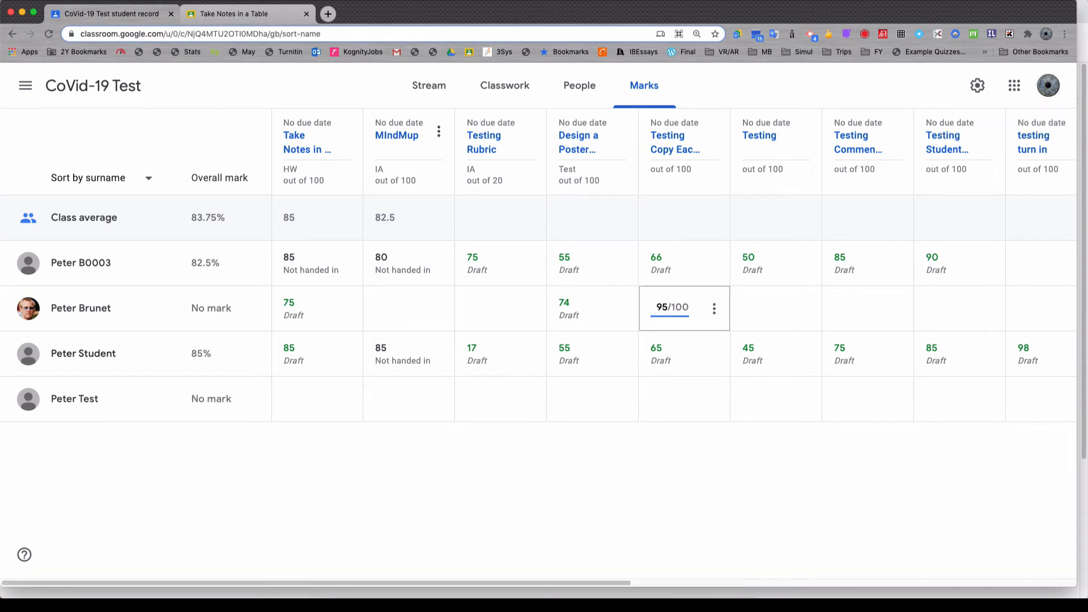
key("Down")
key("Up")
key("Left")
key("Left")
key("Left")
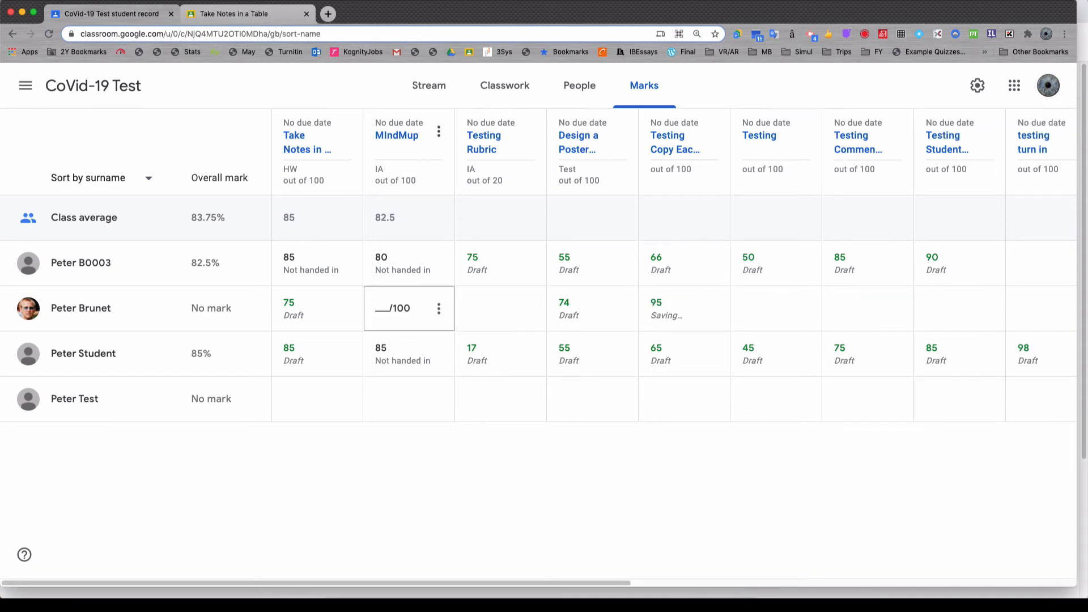
key("Up")
key("Down")
key("Down")
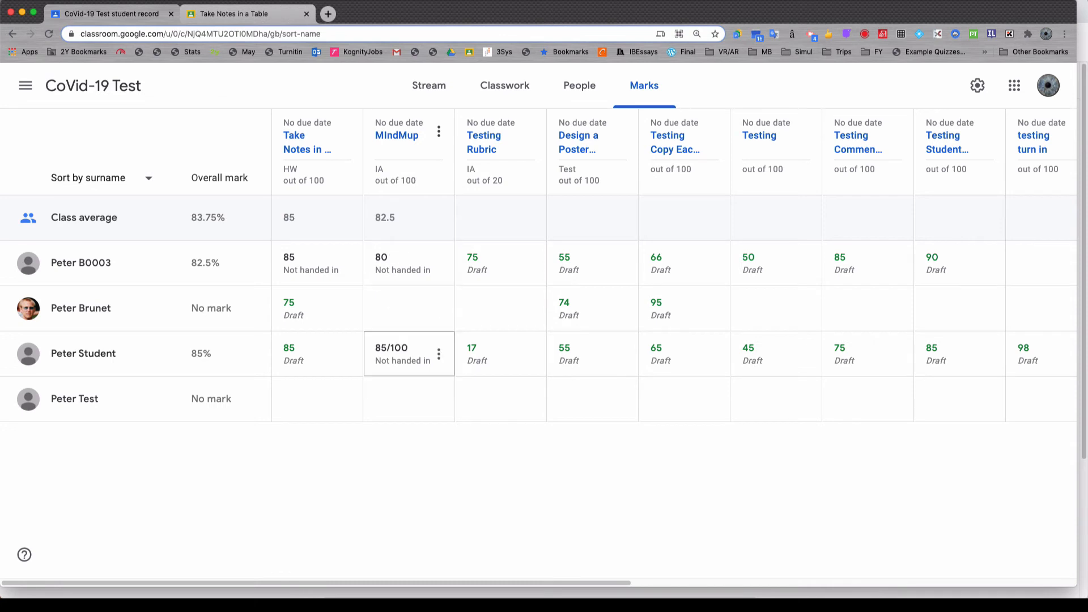
key("Down")
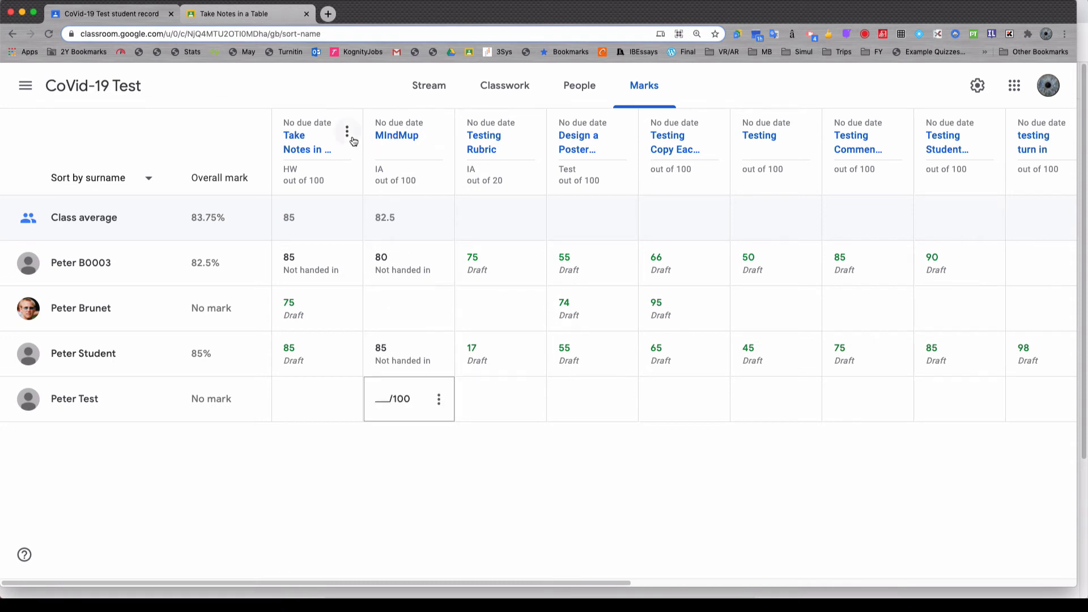
Step: Return all marked work for the Take Notes in a Table assignment, including unsubmitted work, without a private comment
left_click(349, 136)
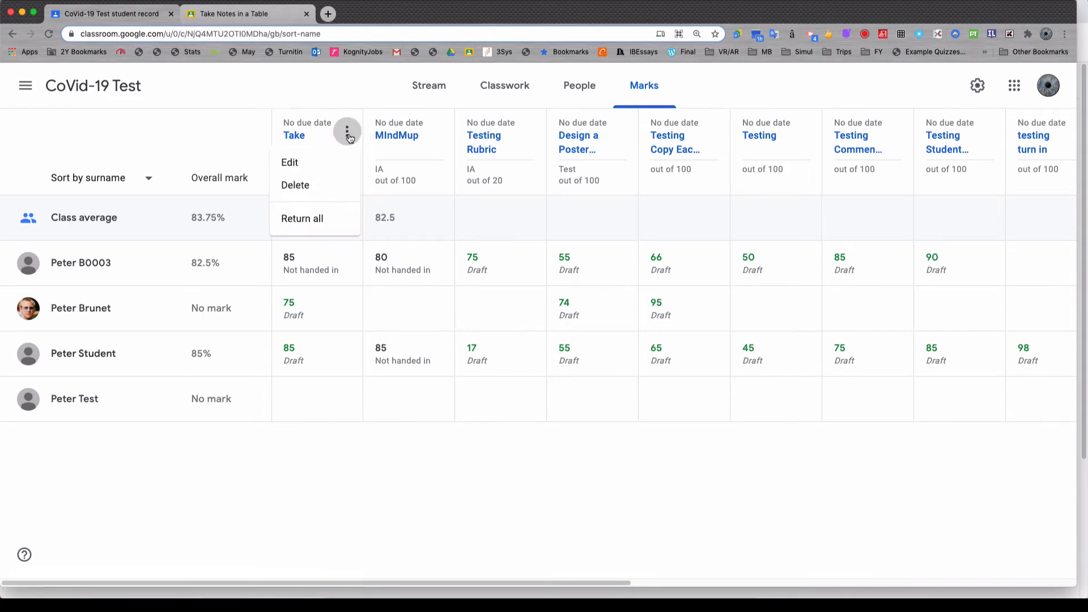
left_click(331, 218)
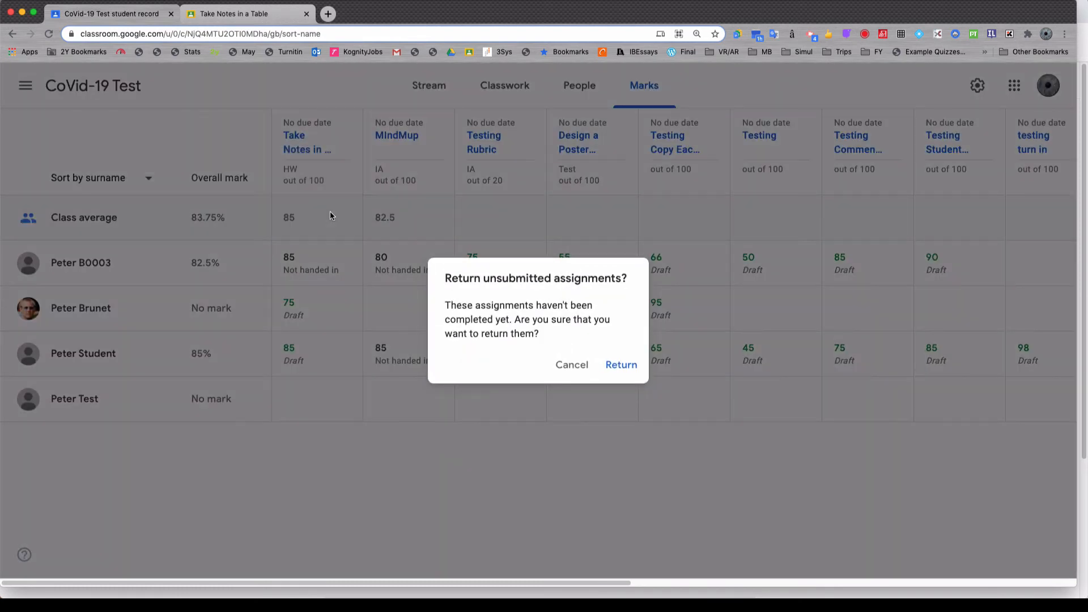
left_click(621, 364)
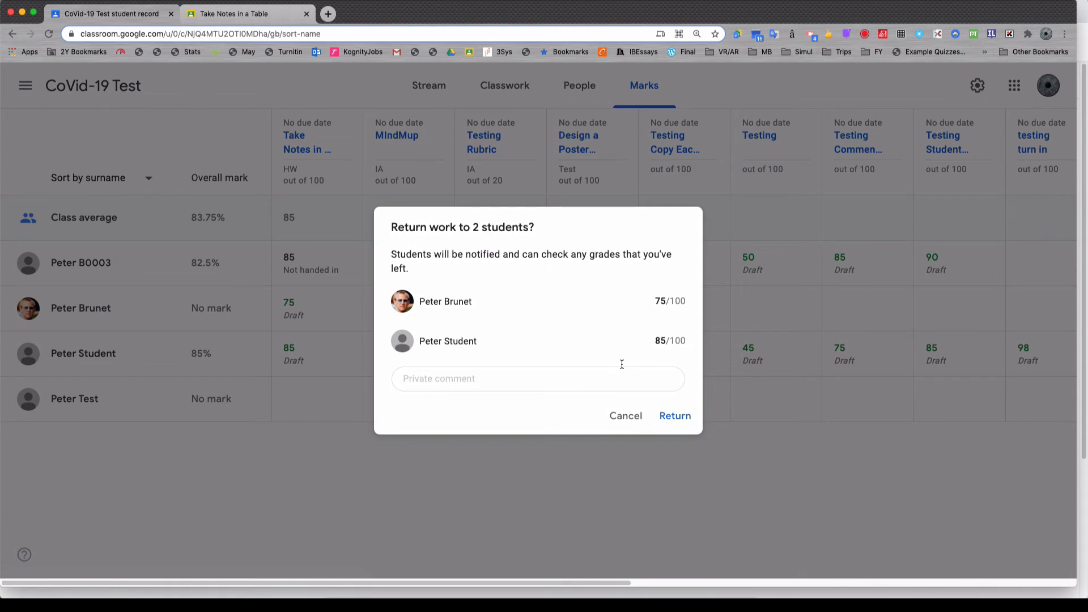
left_click(650, 372)
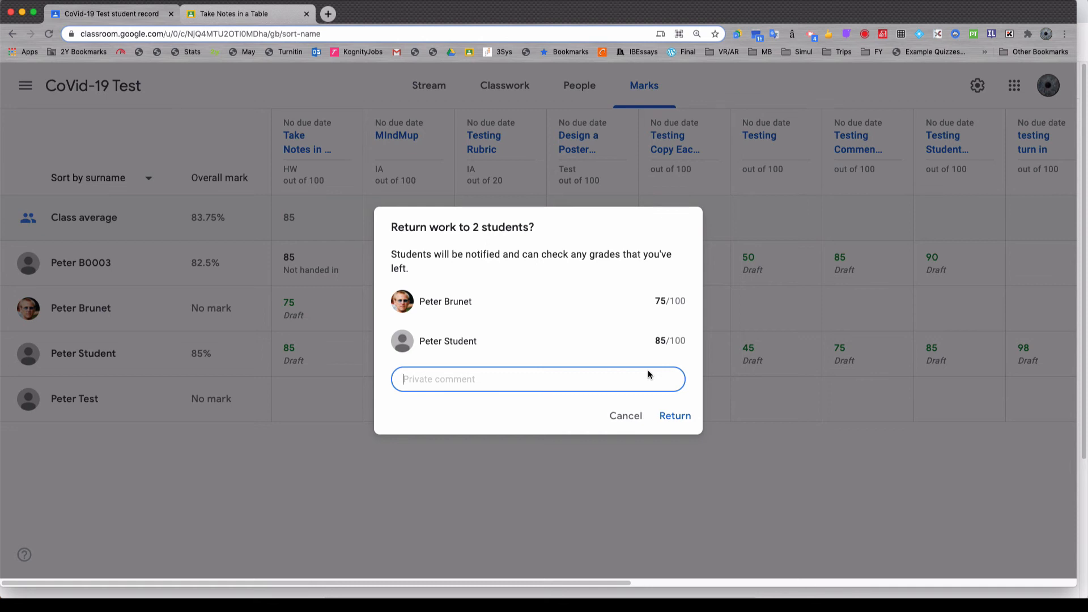
left_click(669, 416)
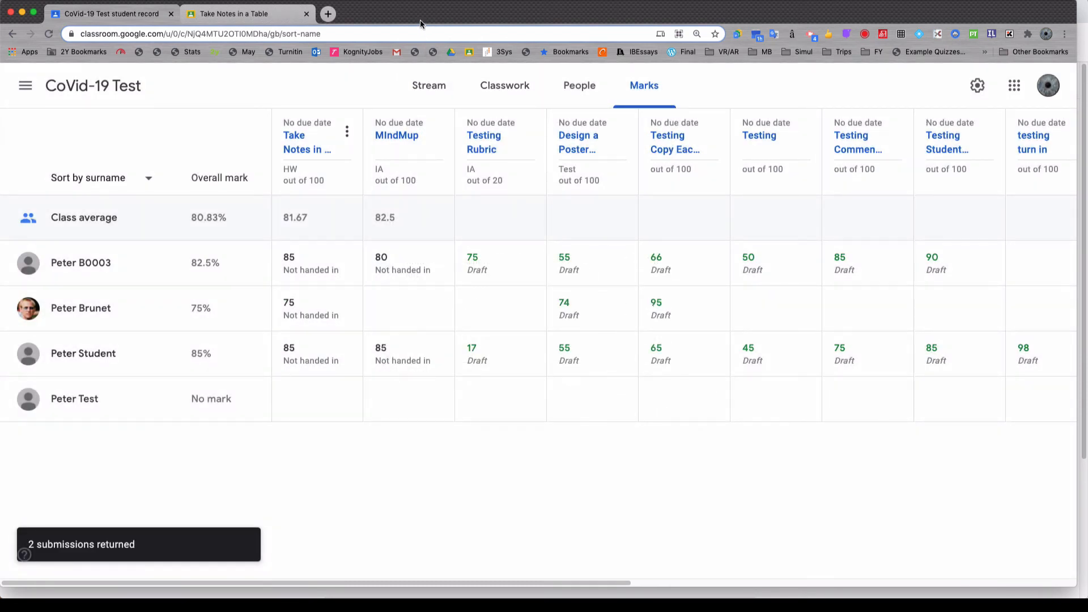
Step: Switch to the student's Chrome window and review the returned marks in the student's own work overview for the CoVid-19 Test class
key("ctrl+Up")
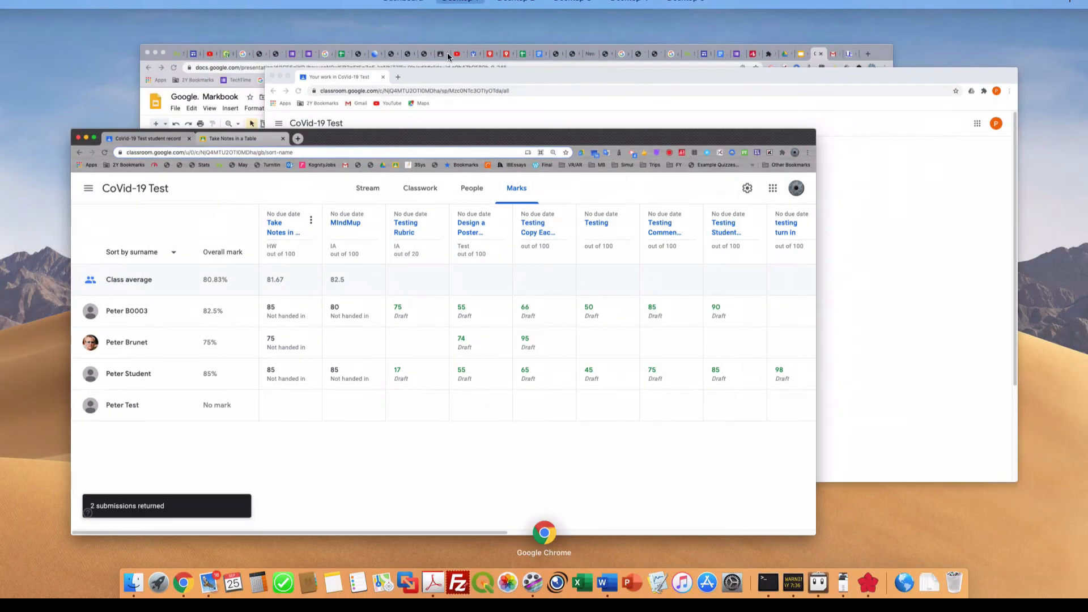
left_click(544, 103)
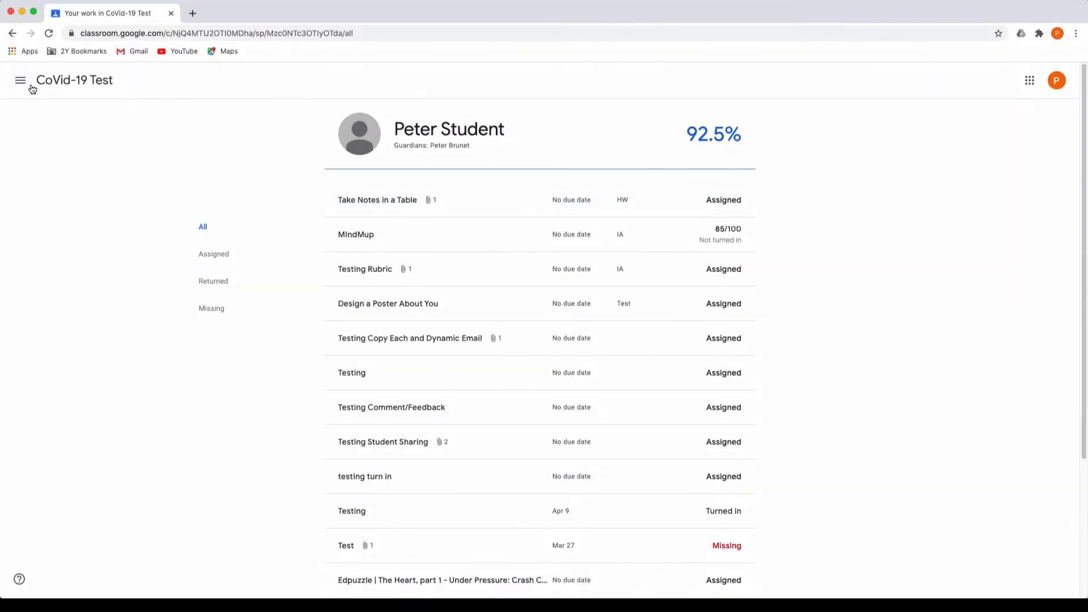
left_click(52, 84)
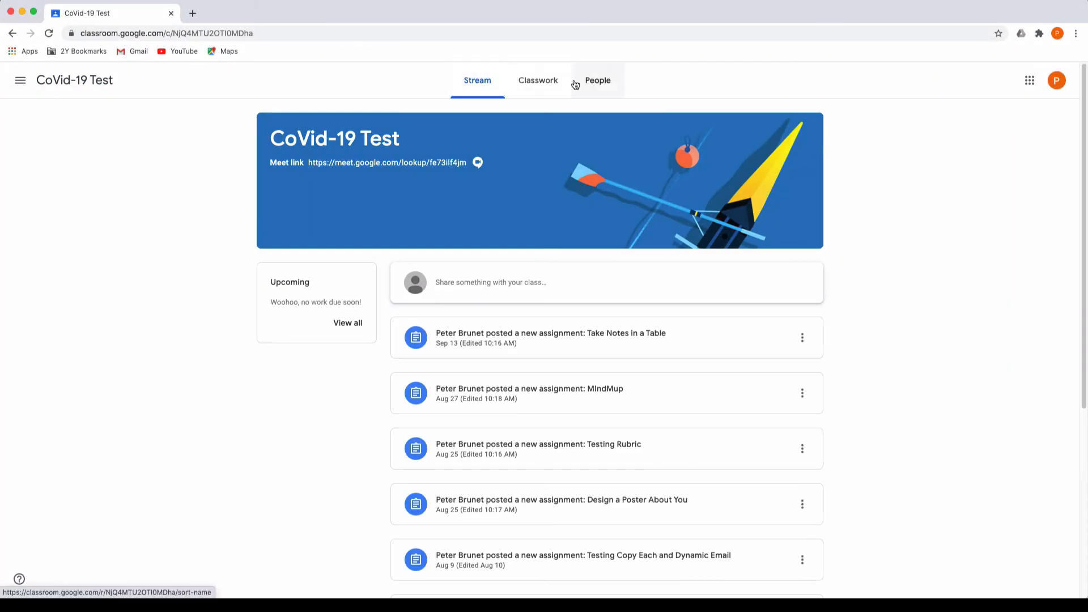
left_click(549, 85)
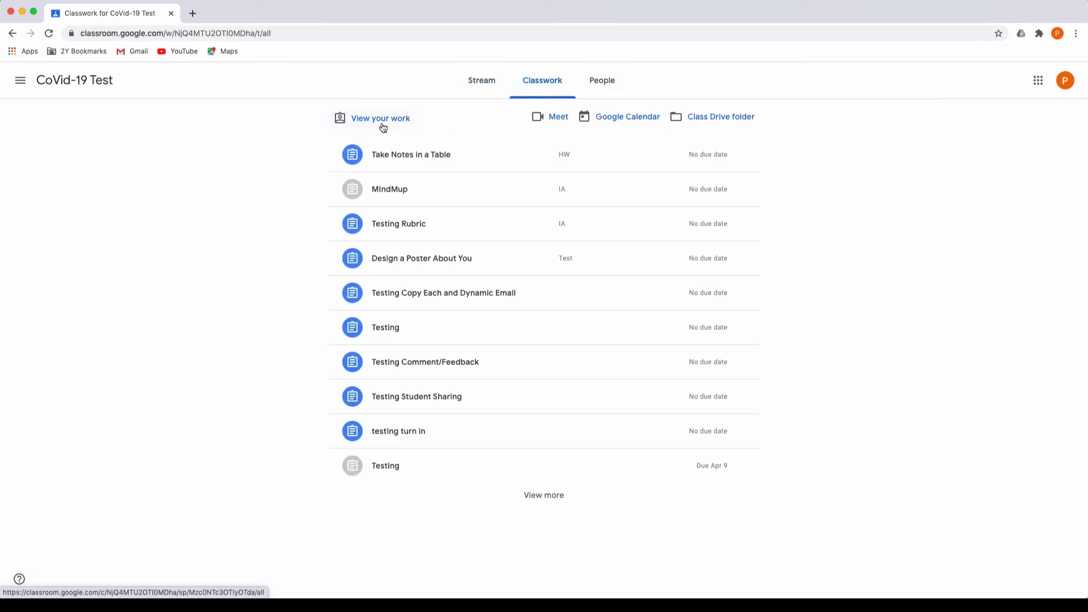
left_click(381, 121)
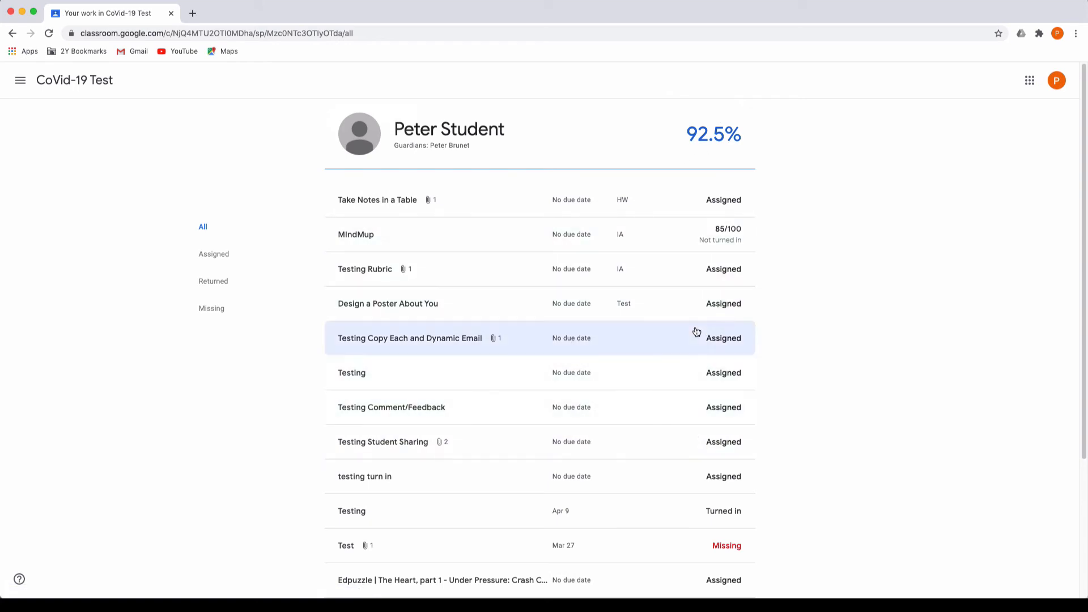
scroll(687, 346, "down", 3)
scroll(688, 346, "up", 3)
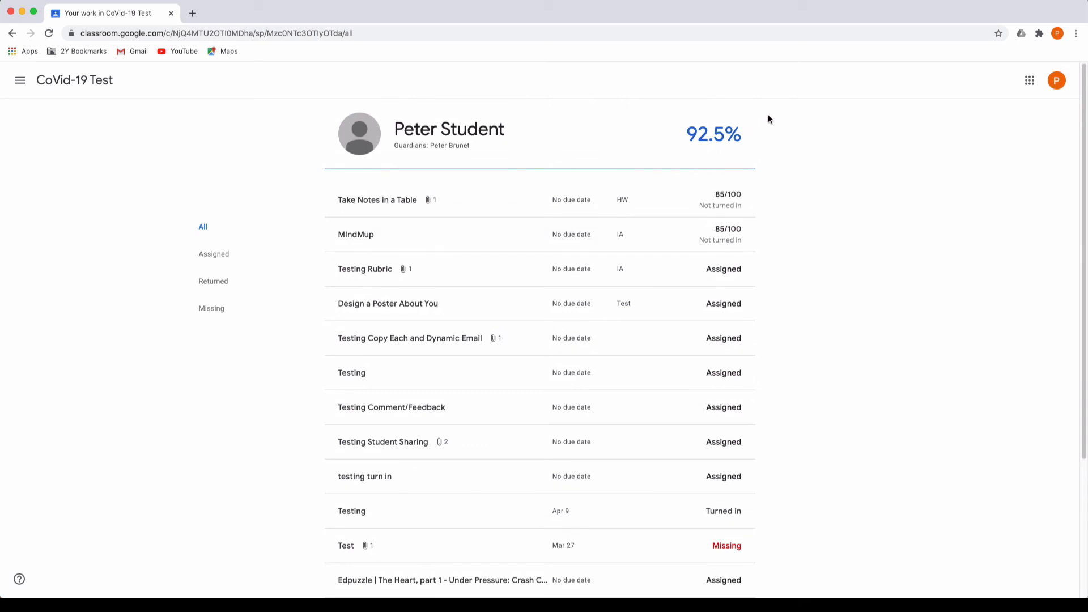
Step: Switch to the teacher's Chrome window and turn off showing the overall mark to students in the CoVid-19 Test class settings, then save
key("ctrl+Up")
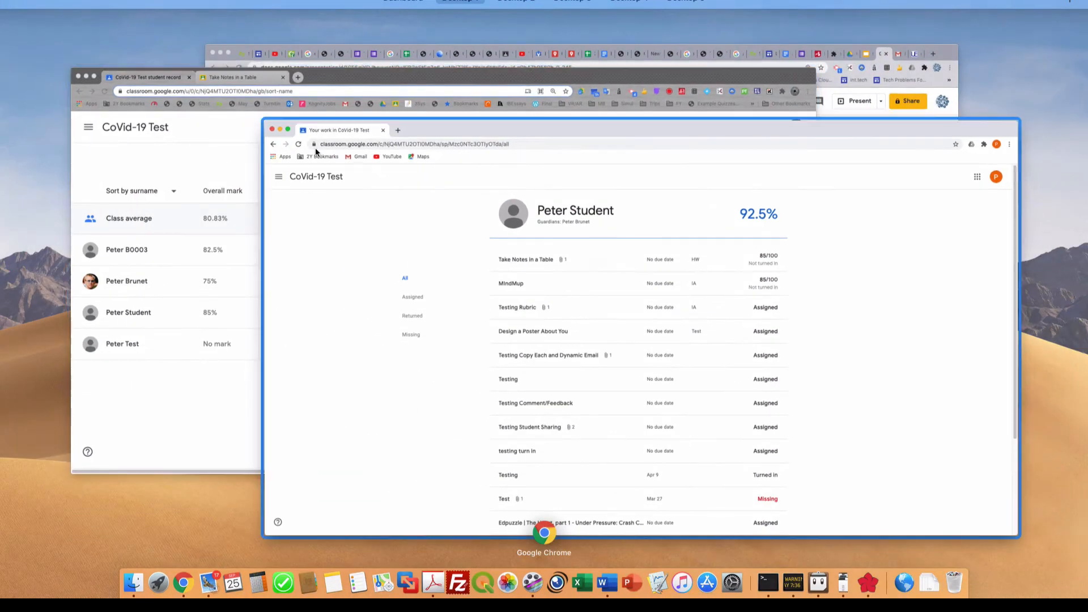
left_click(232, 171)
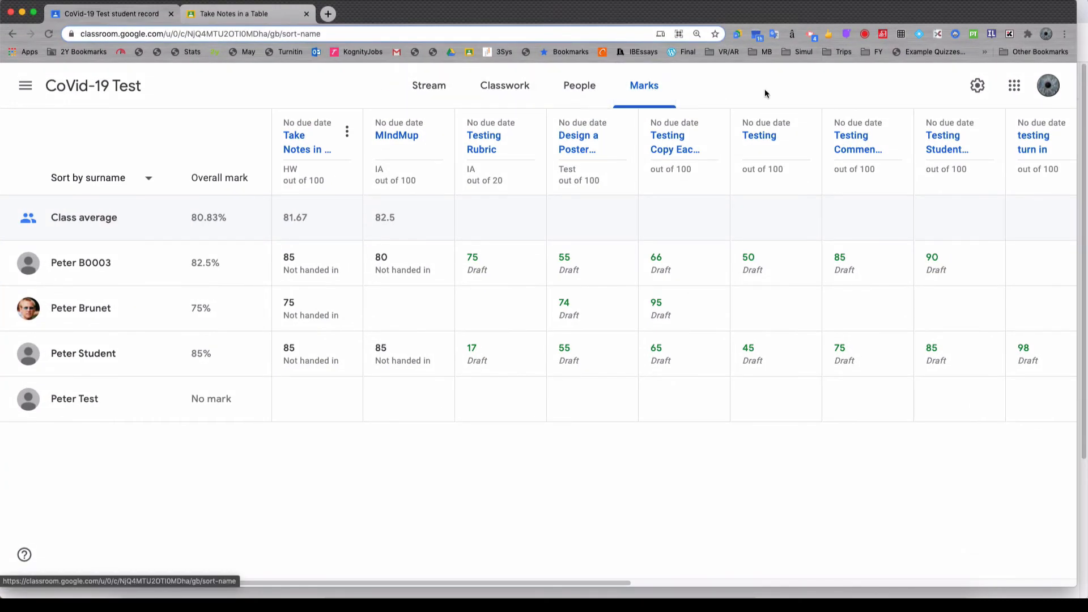
left_click(981, 89)
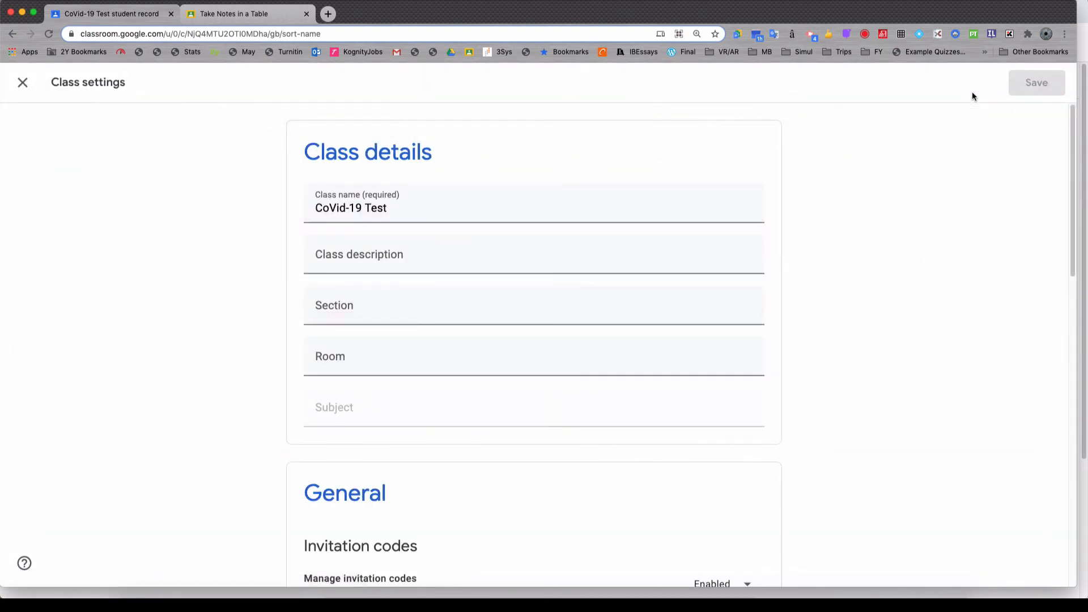
scroll(591, 345, "down", 15)
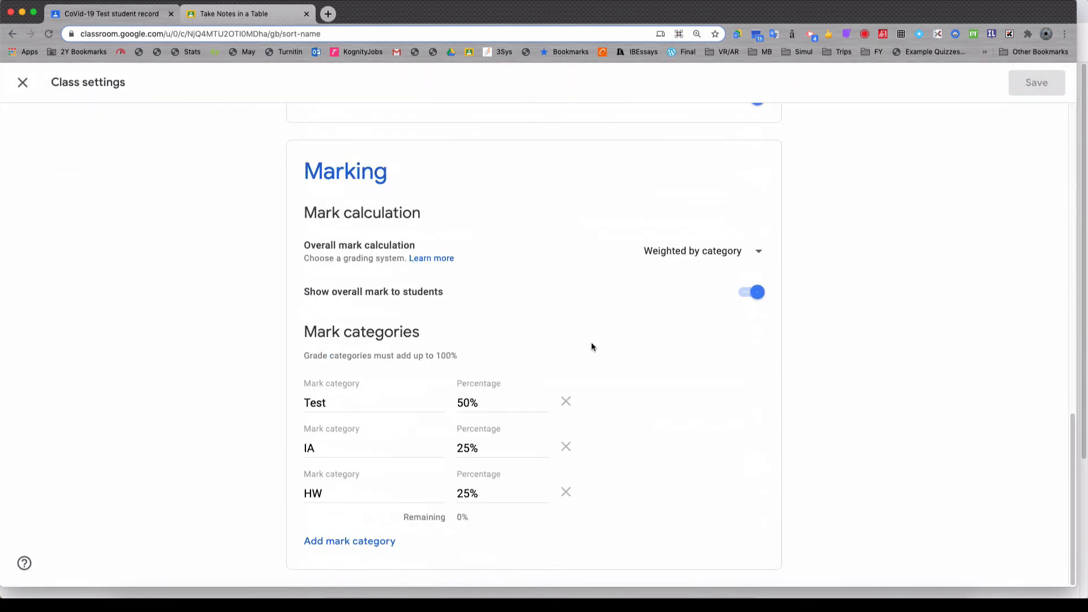
left_click(745, 293)
left_click(1042, 82)
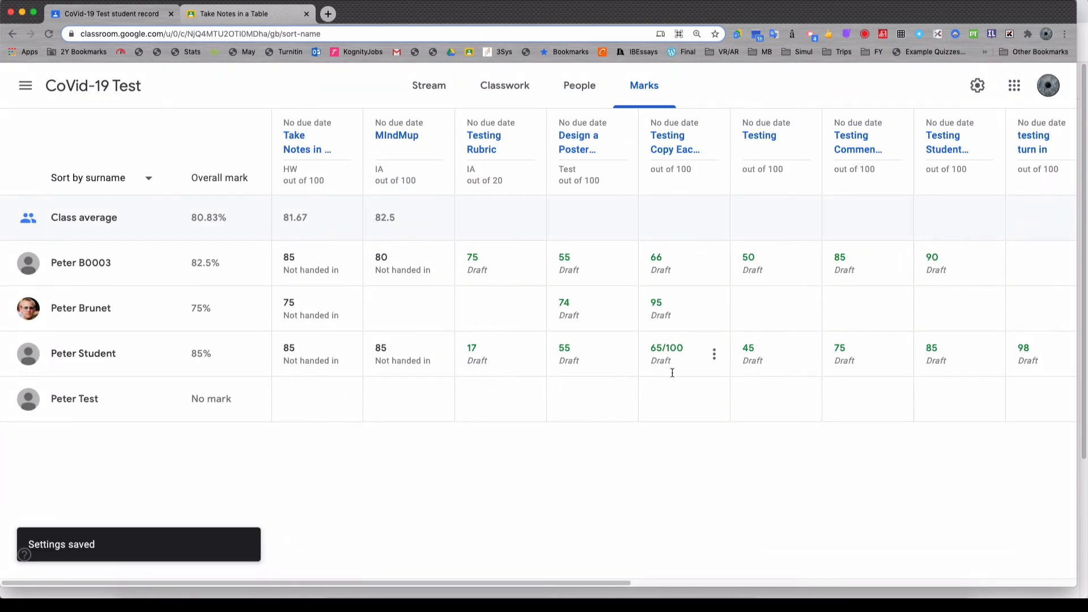
Step: Switch to the student's Chrome window and reload the work overview to check how the overall mark is shown
key("ctrl+Up")
left_click(624, 114)
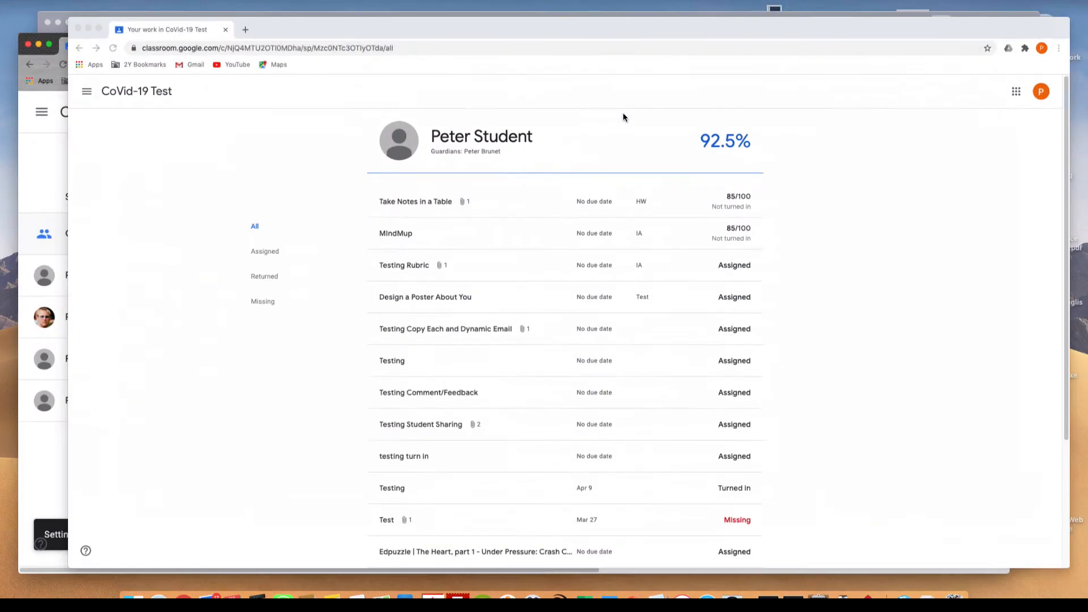
left_click(50, 34)
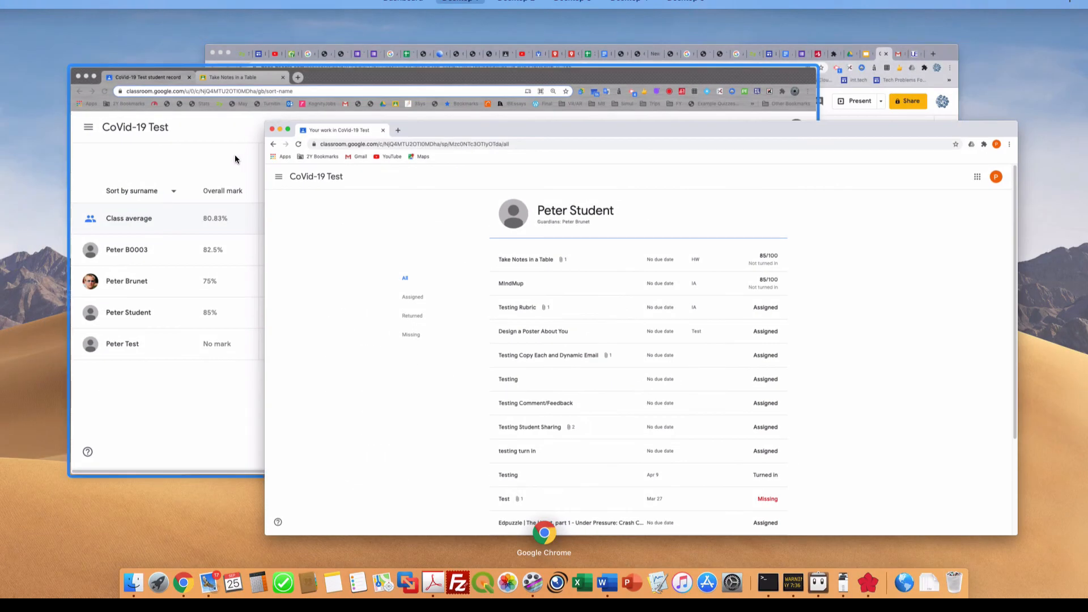
Step: In the teacher's markbook, open the third listed student's work summary and view the recipient options for a progress email
left_click(235, 151)
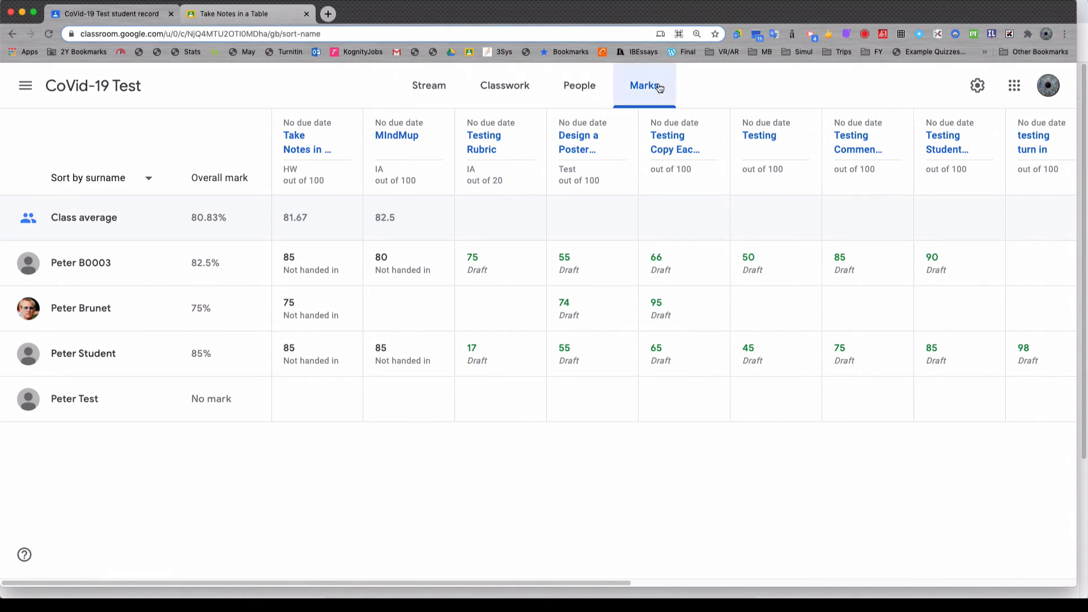
left_click(111, 354)
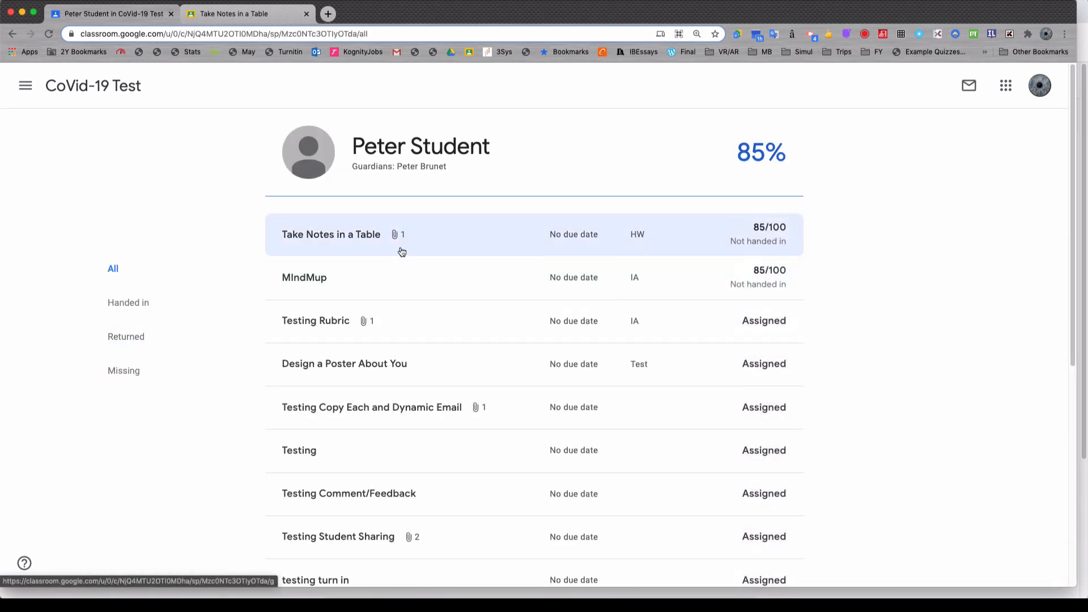
left_click(970, 86)
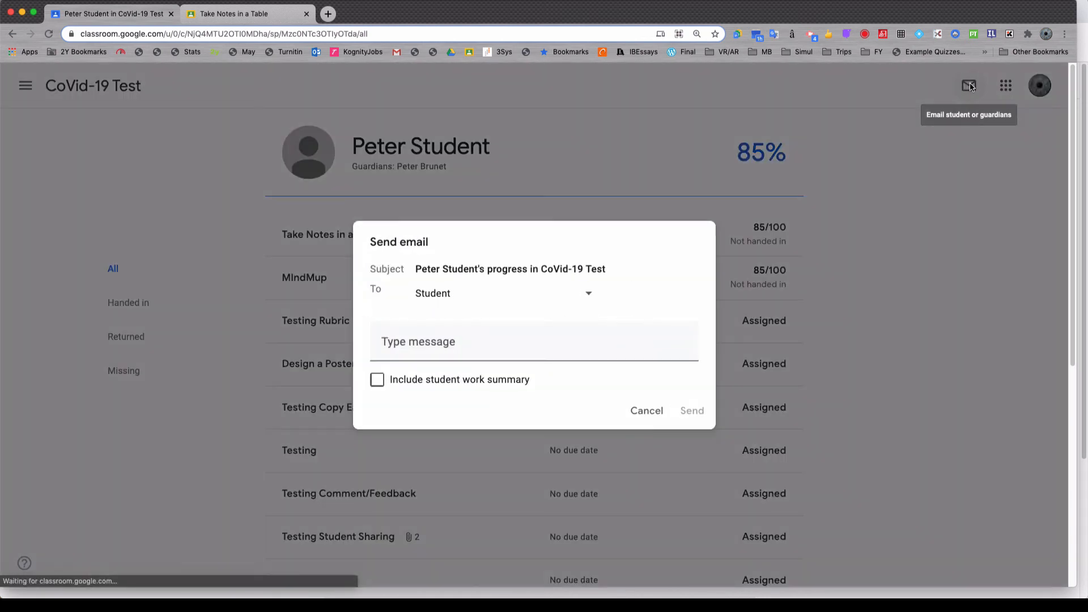
left_click(493, 294)
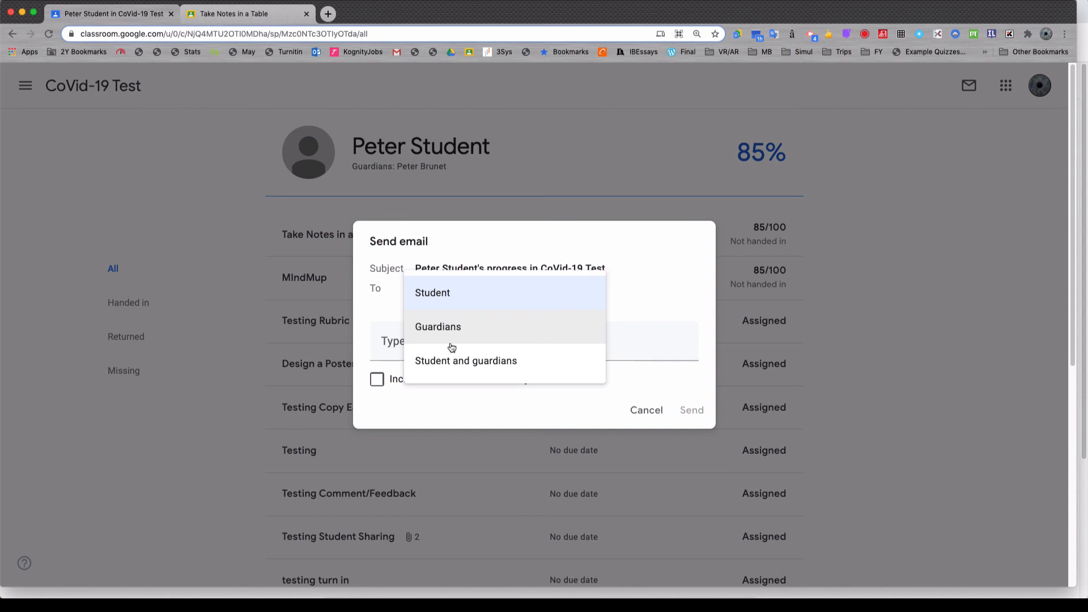
left_click(959, 153)
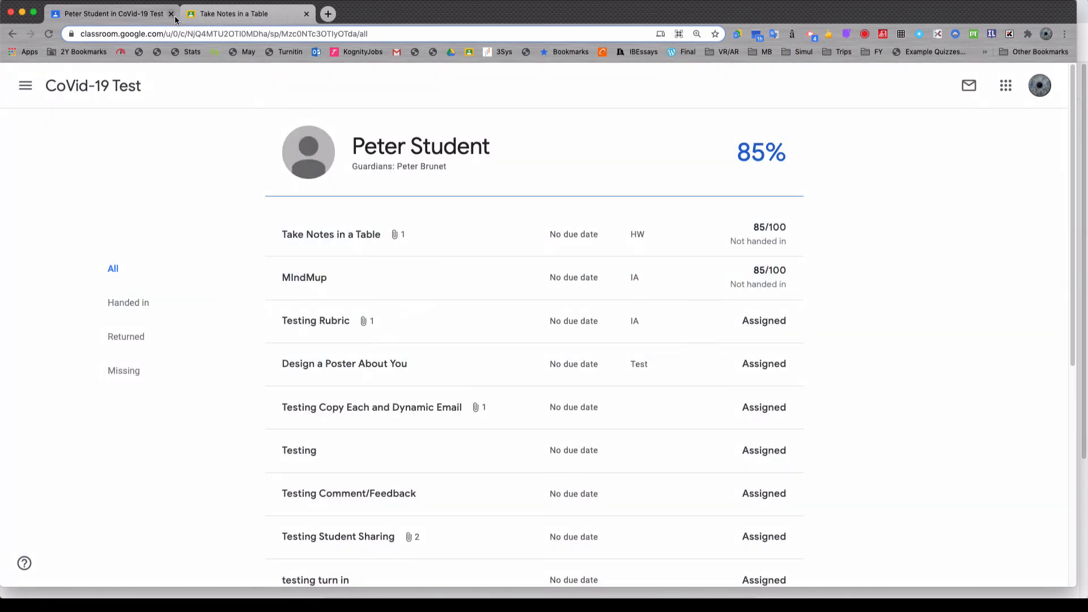
Step: Return to the CoVid-19 Test markbook and open the student work page of the Take Notes in a Table assignment
left_click(108, 88)
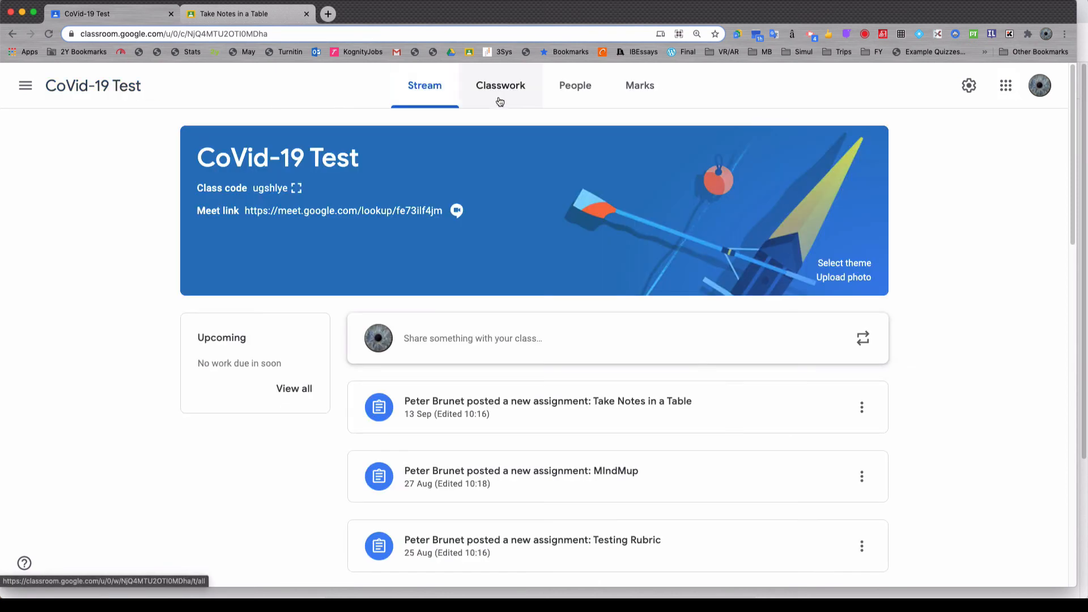
left_click(500, 102)
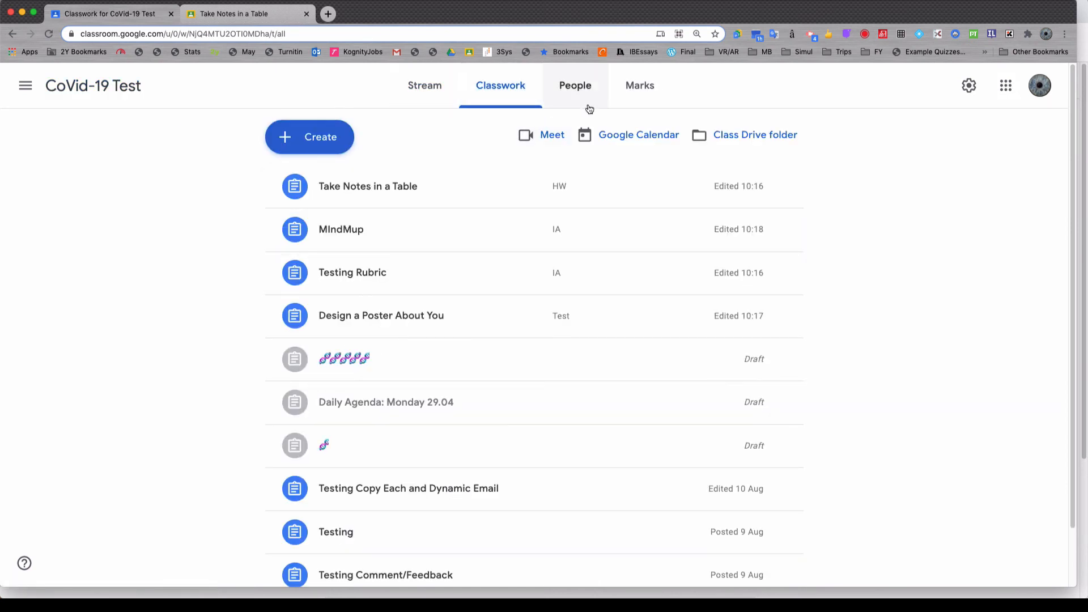
left_click(635, 90)
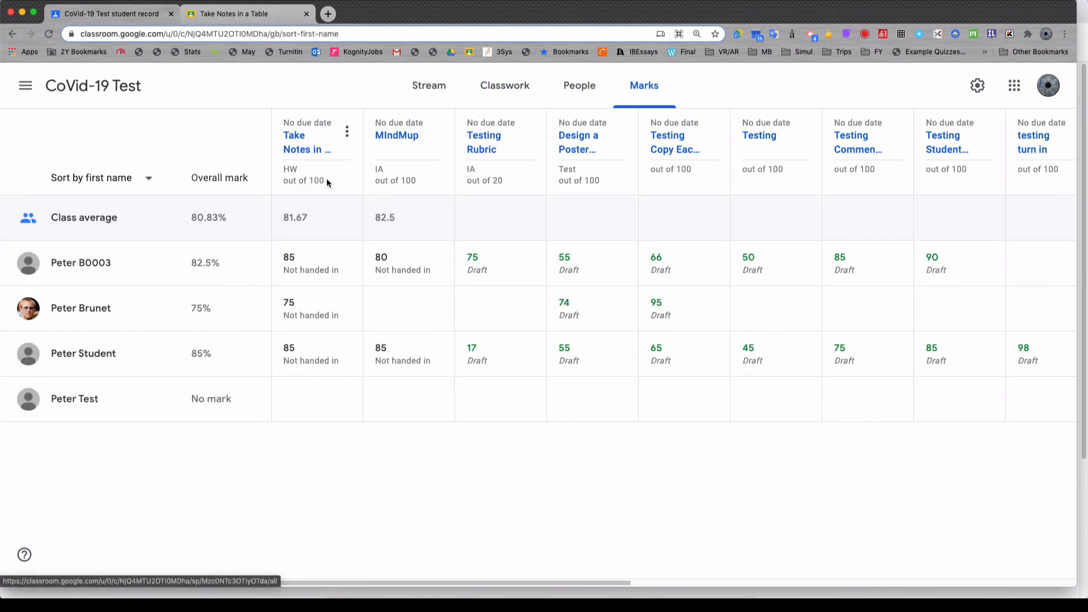
left_click(294, 141)
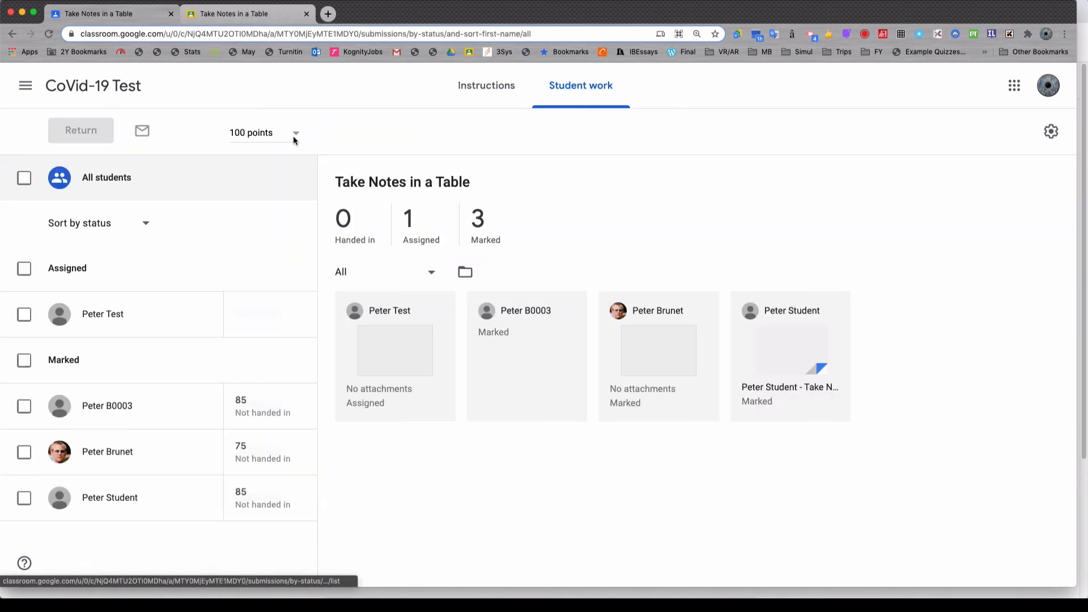
Step: Select only the second marked student, preview an email addressed to that student about Take Notes in a Table, and close the draft
left_click(25, 179)
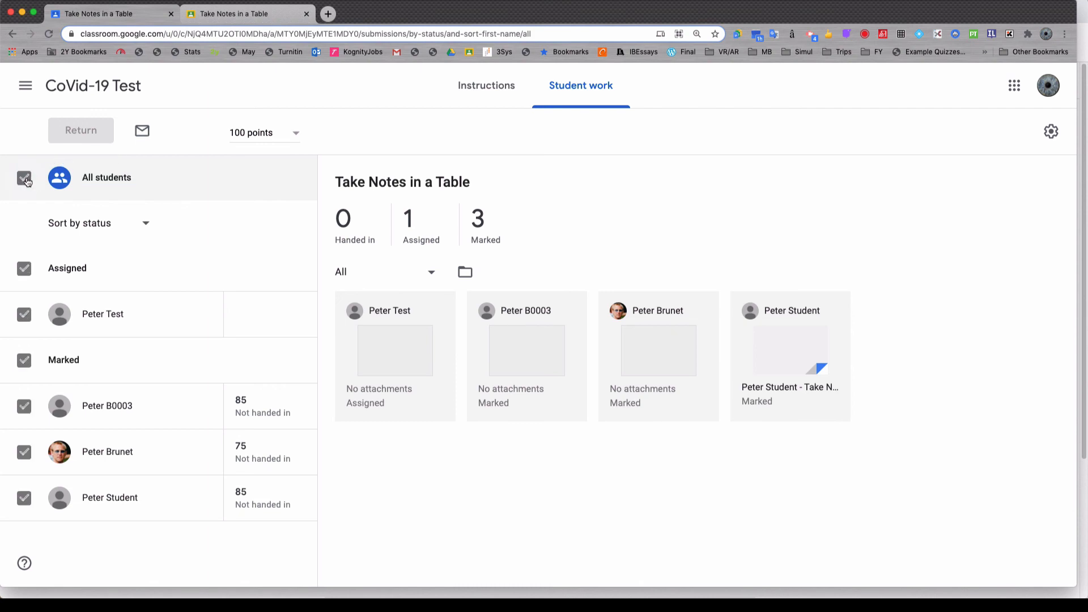
left_click(25, 179)
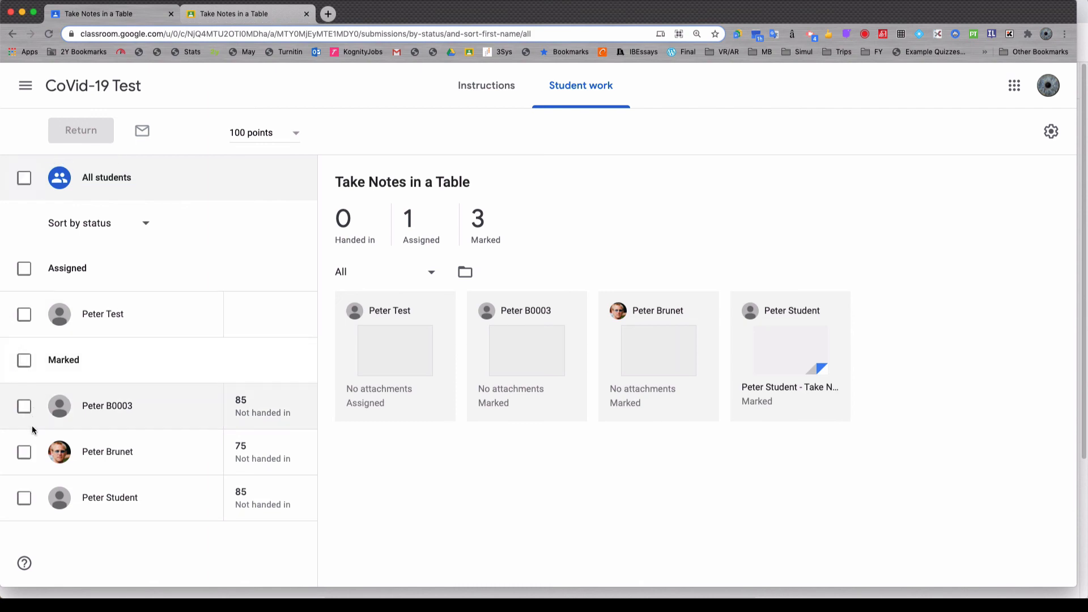
left_click(30, 452)
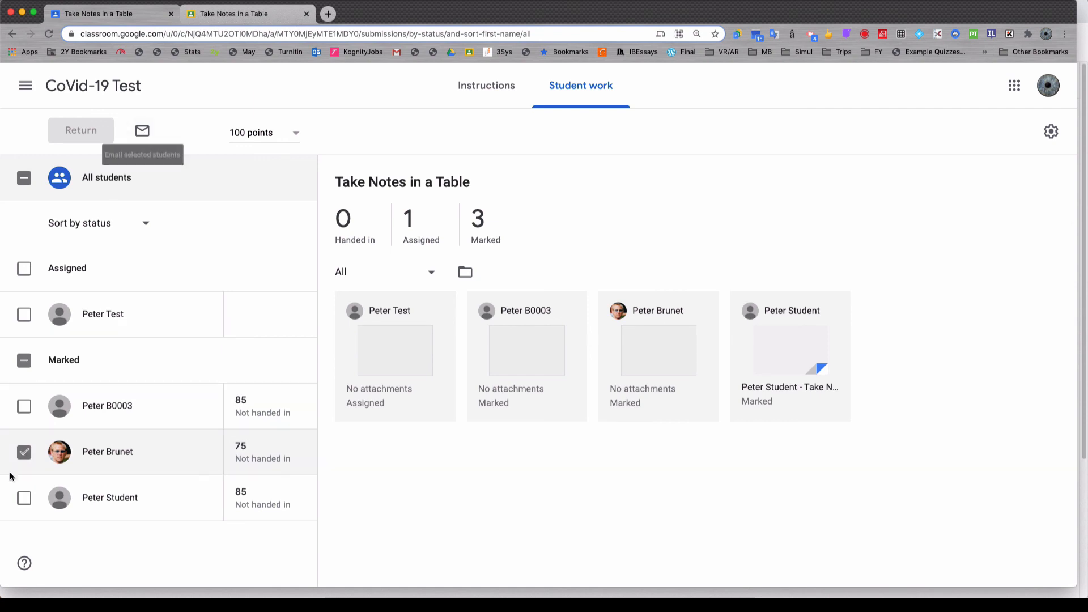
left_click(142, 132)
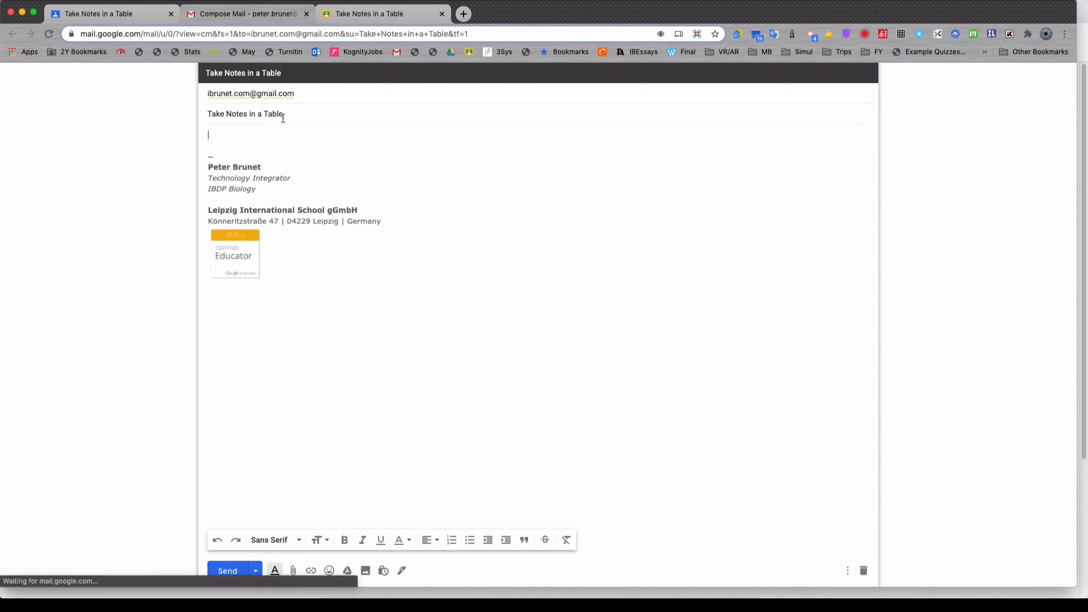
left_click(307, 14)
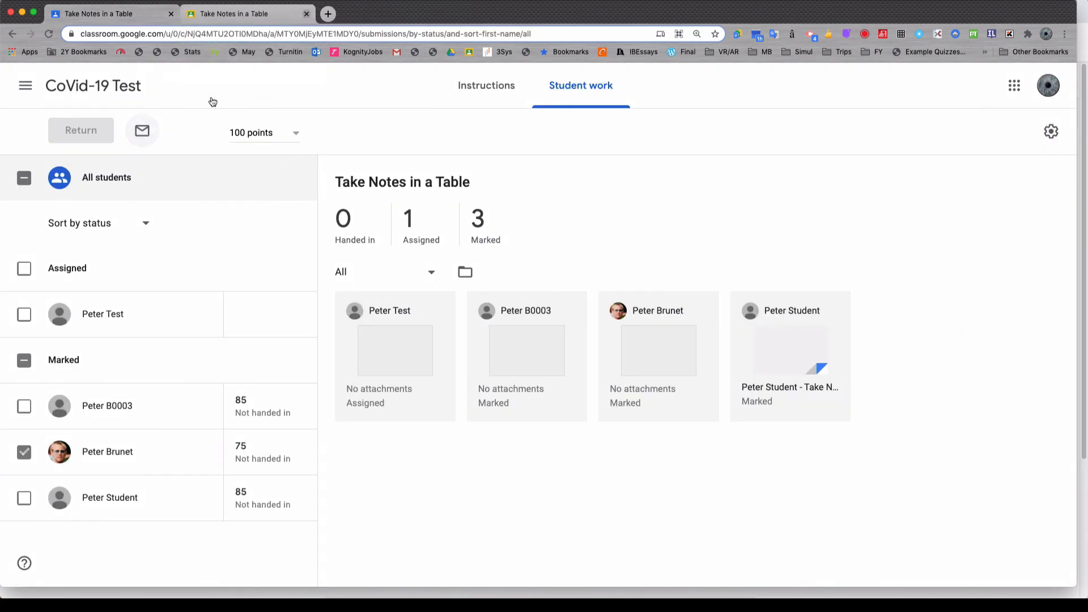
Step: Select all students, preview a group email to them about Take Notes in a Table, and close the draft
left_click(25, 178)
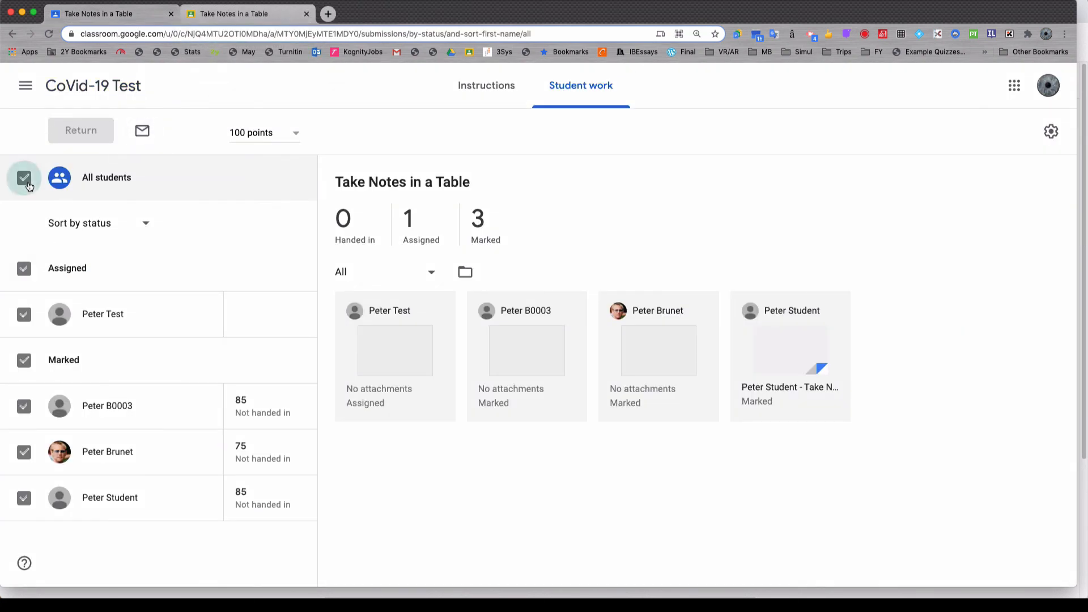
left_click(141, 133)
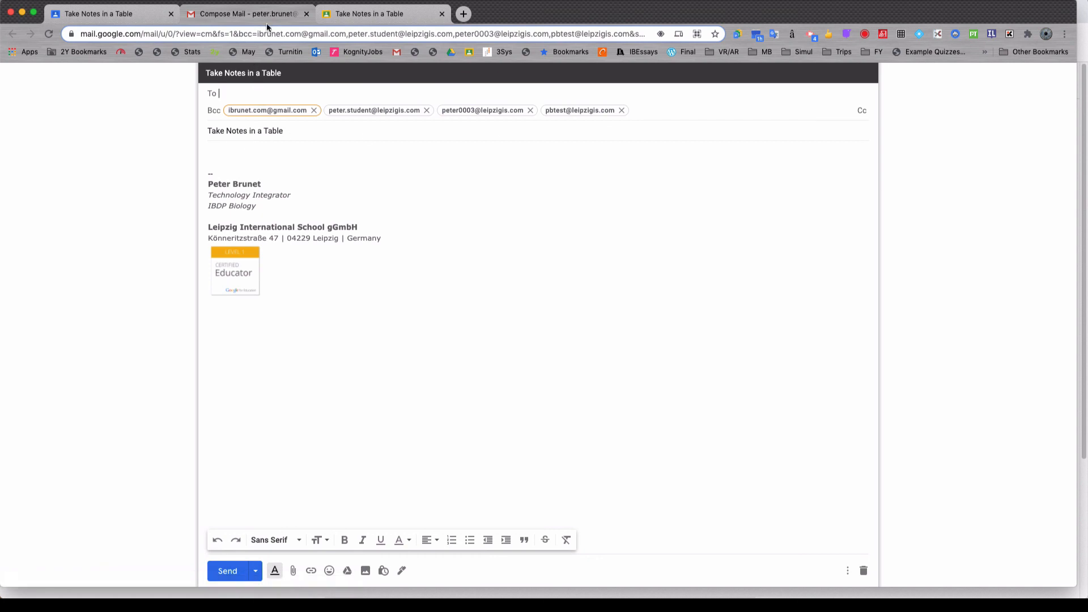
key("super+w")
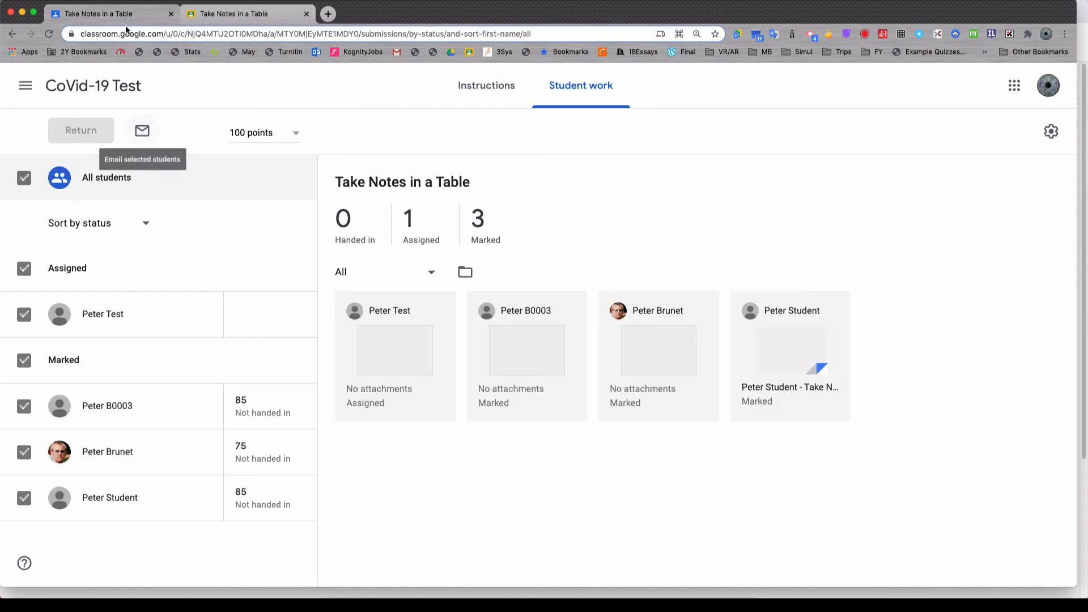